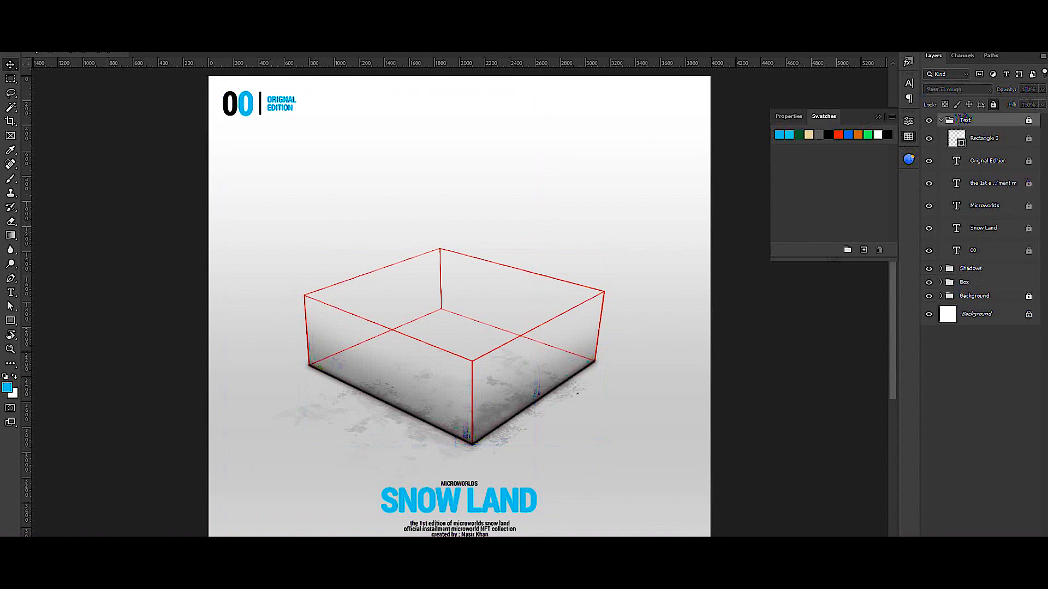
Place the desert wallpaper image over the box and lower its opacity to 70%.
{"action": "left_click", "coordinate": [941, 120]}
{"action": "left_click_drag", "start_coordinate": [676, 383], "coordinate": [692, 381]}
{"action": "key", "text": "Return"}
{"action": "key", "text": "7"}
{"action": "scroll", "coordinate": [477, 274], "scroll_direction": "up", "scroll_amount": 6}
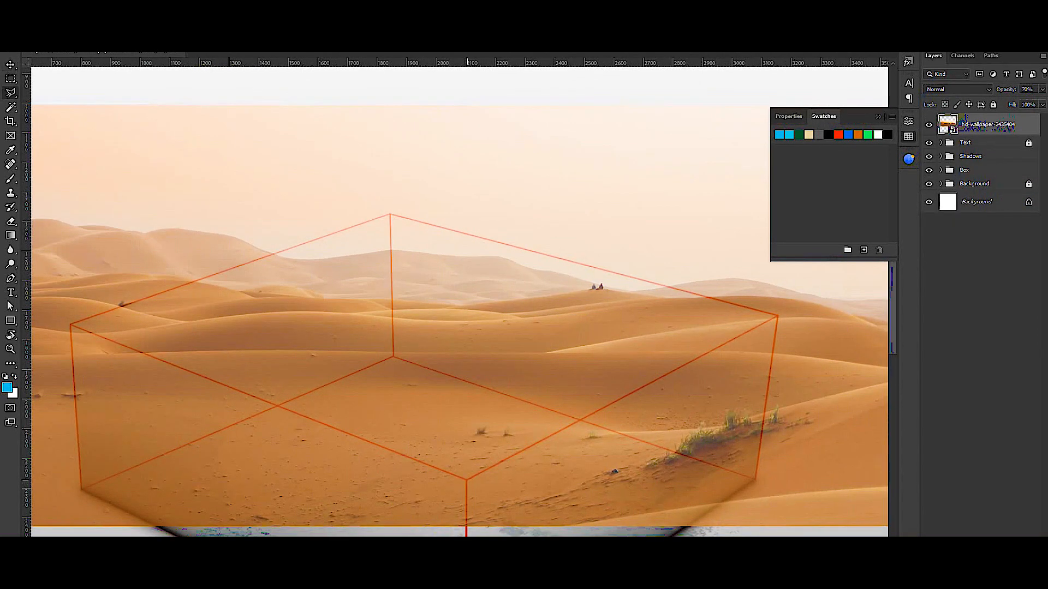
{"action": "left_click", "coordinate": [467, 481]}
{"action": "left_click_drag", "start_coordinate": [72, 325], "coordinate": [246, 362]}
{"action": "key", "text": "Escape"}
Reposition the semi-transparent desert image so its dunes cover the box's top face.
{"action": "left_click_drag", "start_coordinate": [564, 245], "coordinate": [489, 214]}
{"action": "key", "text": "v"}
{"action": "left_click_drag", "start_coordinate": [428, 306], "coordinate": [430, 266]}
{"action": "left_click_drag", "start_coordinate": [506, 286], "coordinate": [340, 313]}
{"action": "left_click_drag", "start_coordinate": [333, 313], "coordinate": [535, 324]}
Trace the box's top face with the Pen tool, mask the desert image to it and restore the opacity to 100%.
{"action": "key", "text": "p"}
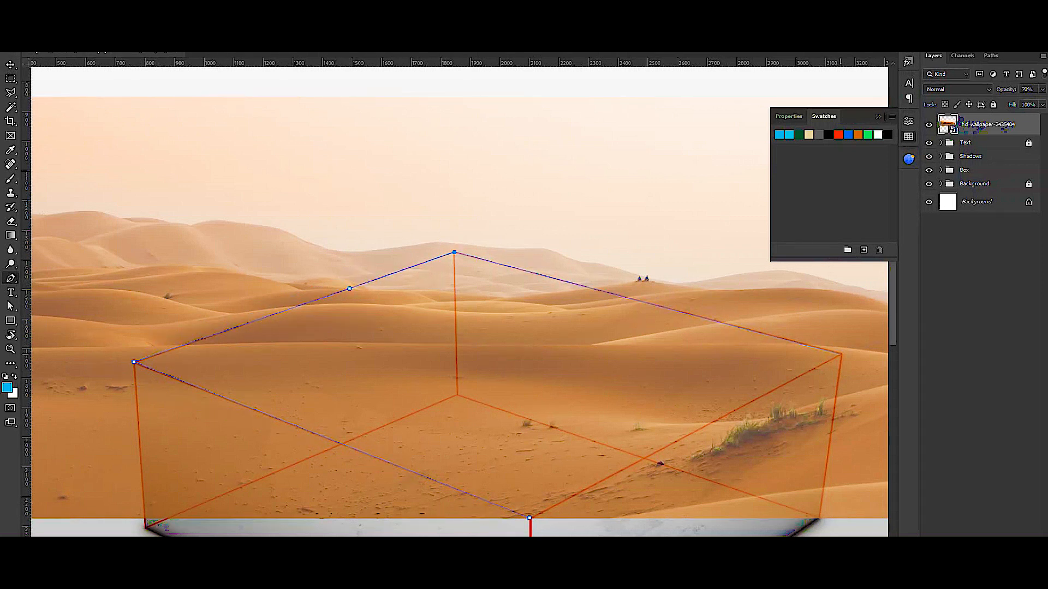
{"action": "left_click", "coordinate": [971, 572]}
{"action": "key", "text": "v"}
{"action": "key", "text": "0"}
{"action": "scroll", "coordinate": [471, 343], "scroll_direction": "down", "scroll_amount": 3}
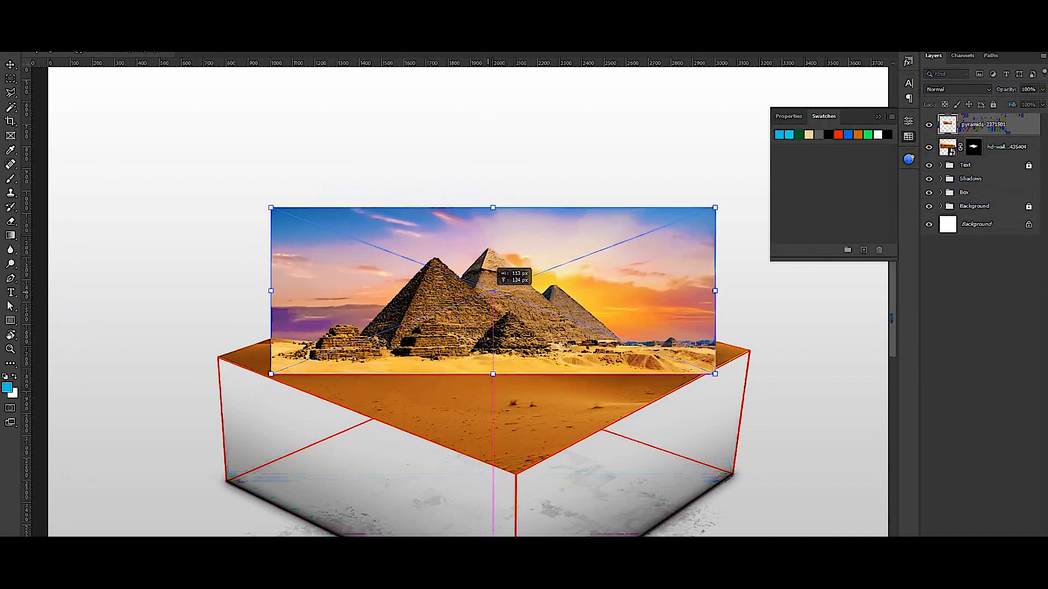
Cut the pyramids out of their sky with a layer mask and move them onto the back of the desert surface.
{"action": "scroll", "coordinate": [437, 246], "scroll_direction": "up", "scroll_amount": 4}
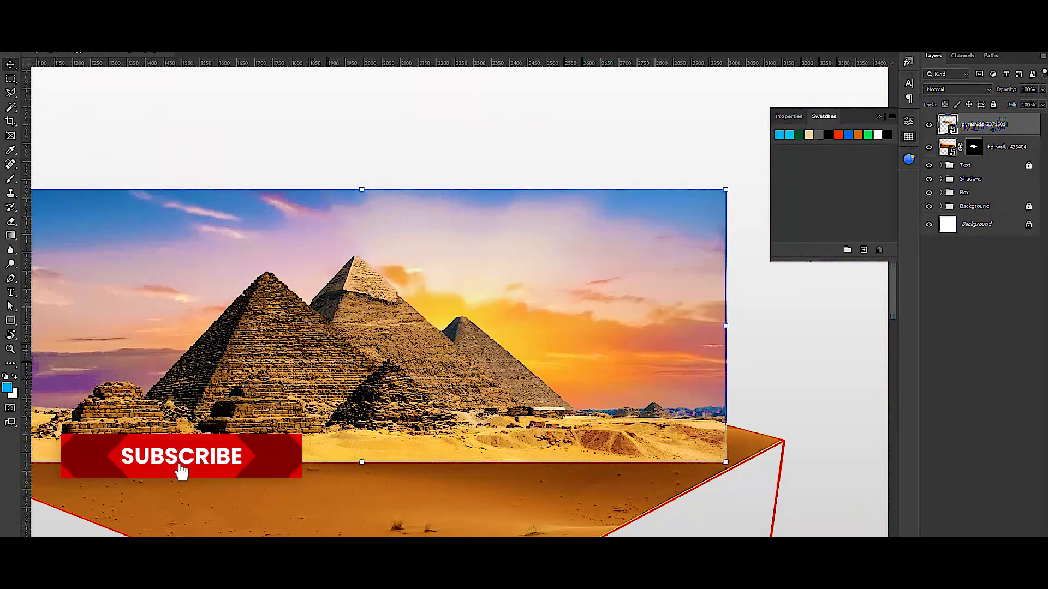
{"action": "left_click_drag", "start_coordinate": [625, 274], "coordinate": [663, 259]}
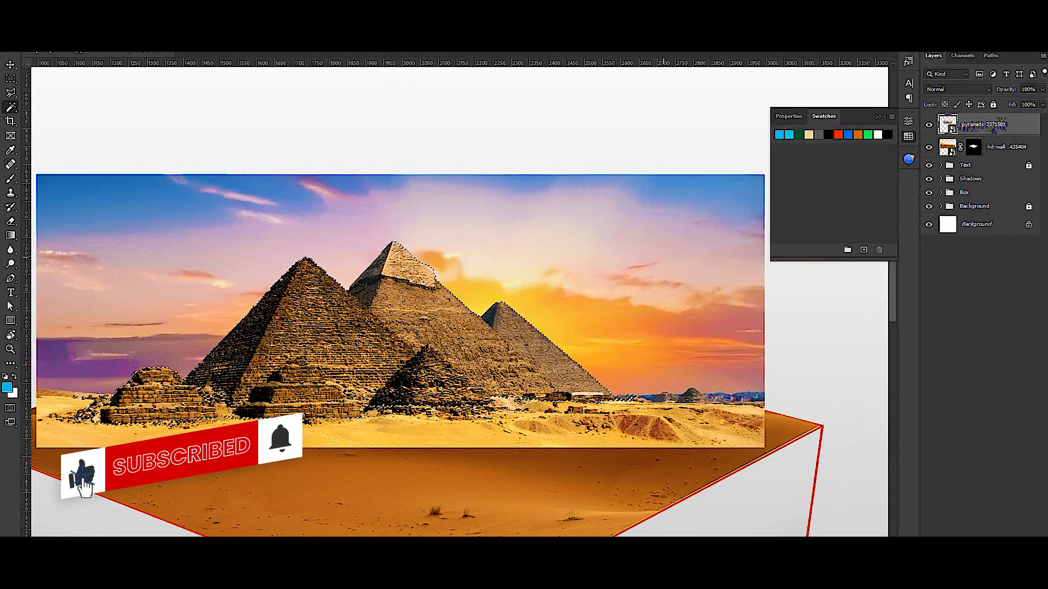
{"action": "left_click_drag", "start_coordinate": [884, 464], "coordinate": [843, 411]}
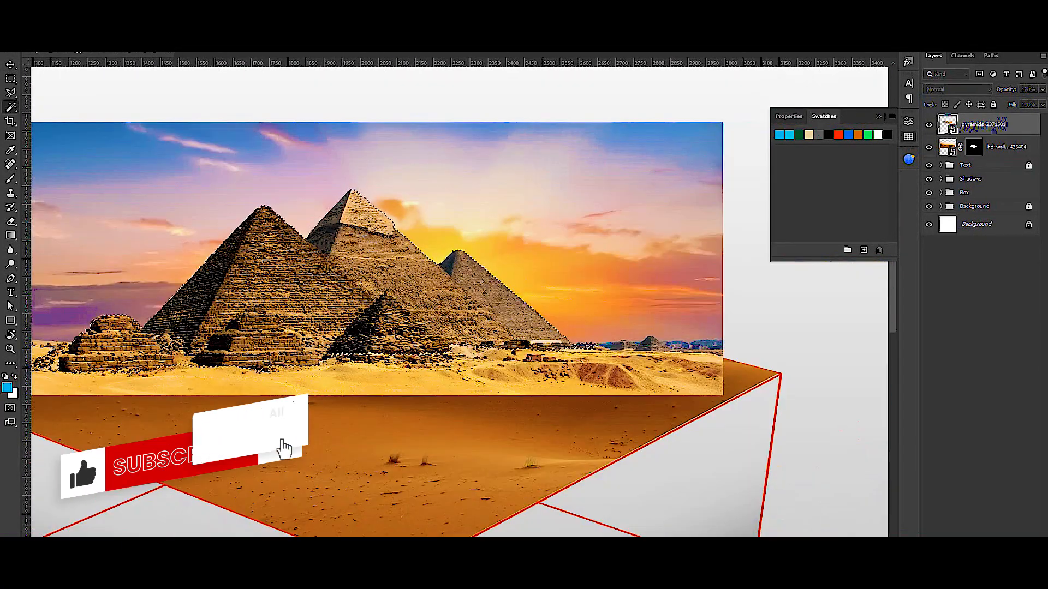
{"action": "left_click_drag", "start_coordinate": [371, 286], "coordinate": [358, 245]}
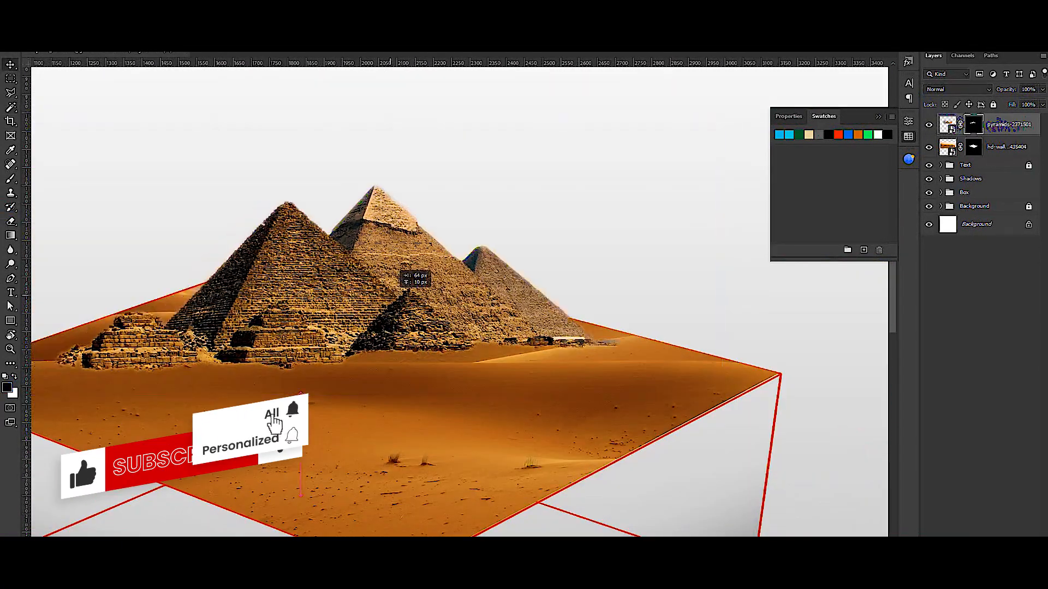
{"action": "scroll", "coordinate": [397, 284], "scroll_direction": "down", "scroll_amount": 4}
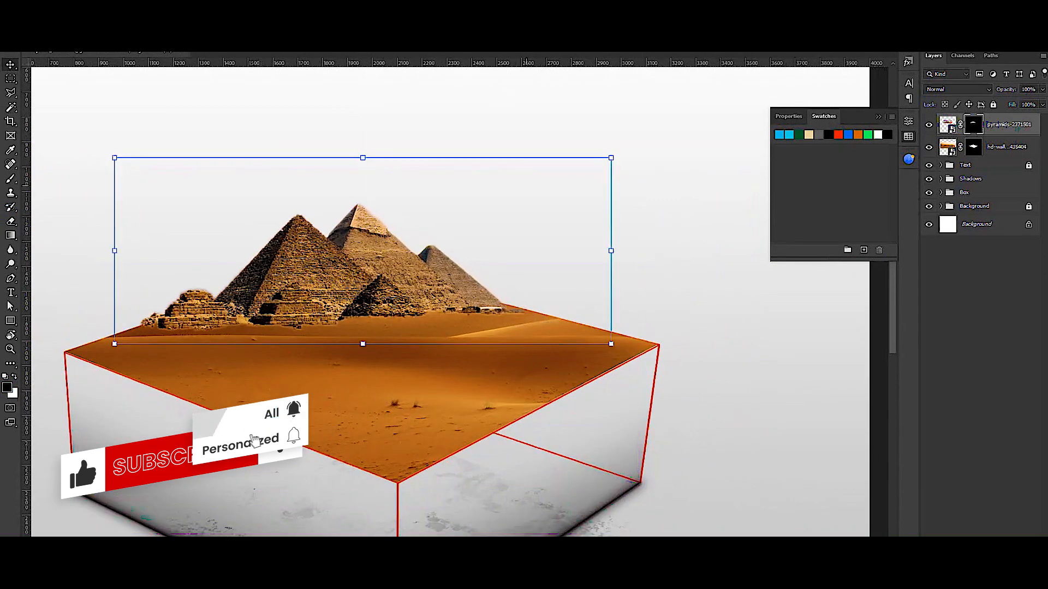
Clean up the remnants around the pyramids' edges by brushing on their layer mask.
{"action": "scroll", "coordinate": [185, 315], "scroll_direction": "up", "scroll_amount": 8}
{"action": "left_click_drag", "start_coordinate": [185, 315], "coordinate": [341, 348]}
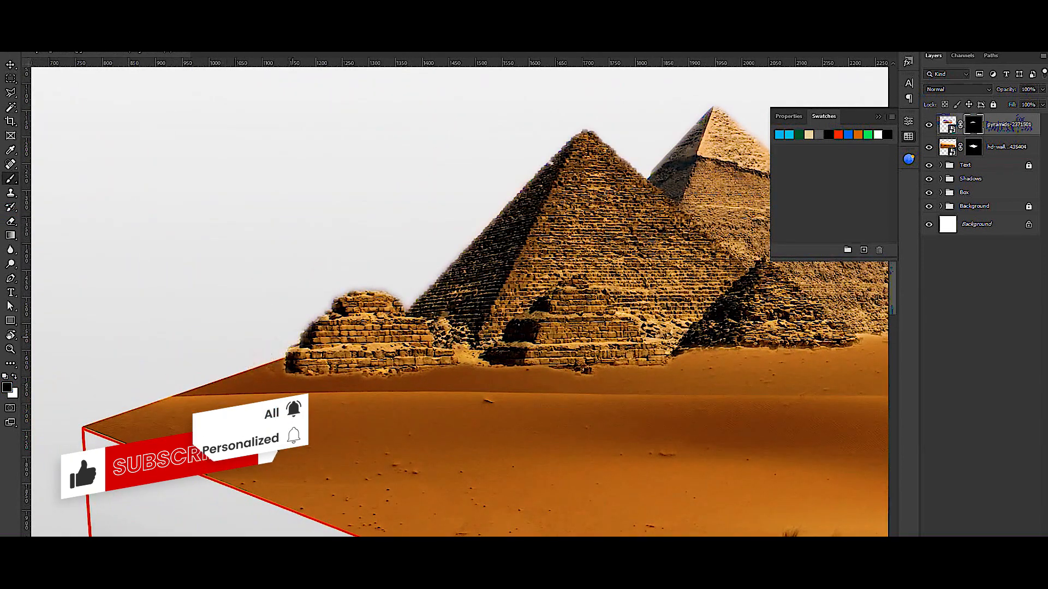
{"action": "scroll", "coordinate": [459, 295], "scroll_direction": "down", "scroll_amount": 4}
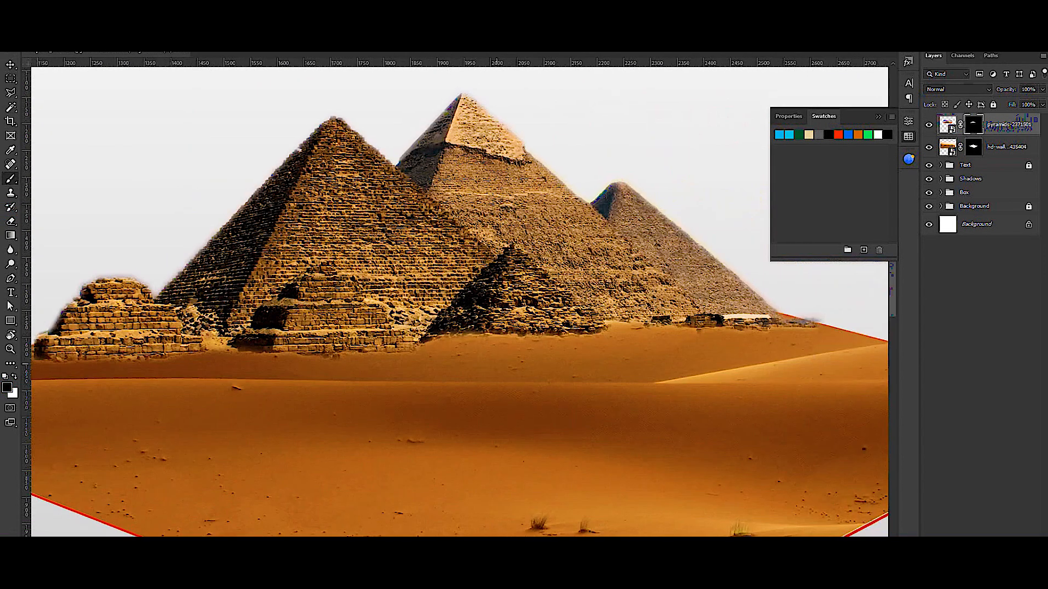
Enlarge and reposition the desert image inside its top-face mask so plain sand fills the surface.
{"action": "scroll", "coordinate": [458, 295], "scroll_direction": "down", "scroll_amount": 4}
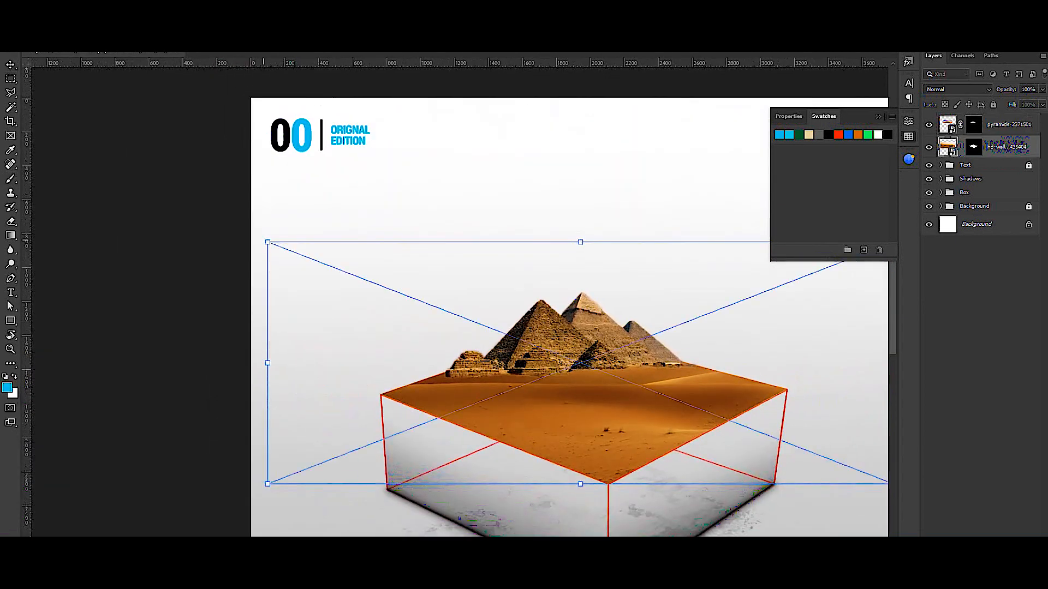
{"action": "left_click_drag", "start_coordinate": [267, 242], "coordinate": [166, 203]}
{"action": "left_click_drag", "start_coordinate": [620, 403], "coordinate": [603, 361]}
{"action": "left_click_drag", "start_coordinate": [150, 161], "coordinate": [61, 129]}
{"action": "left_click_drag", "start_coordinate": [589, 382], "coordinate": [578, 350]}
{"action": "scroll", "coordinate": [429, 425], "scroll_direction": "down", "scroll_amount": 3}
{"action": "left_click_drag", "start_coordinate": [177, 262], "coordinate": [82, 224]}
{"action": "scroll", "coordinate": [442, 430], "scroll_direction": "up", "scroll_amount": 3}
{"action": "scroll", "coordinate": [464, 415], "scroll_direction": "down", "scroll_amount": 5}
{"action": "key", "text": "alt+space"}
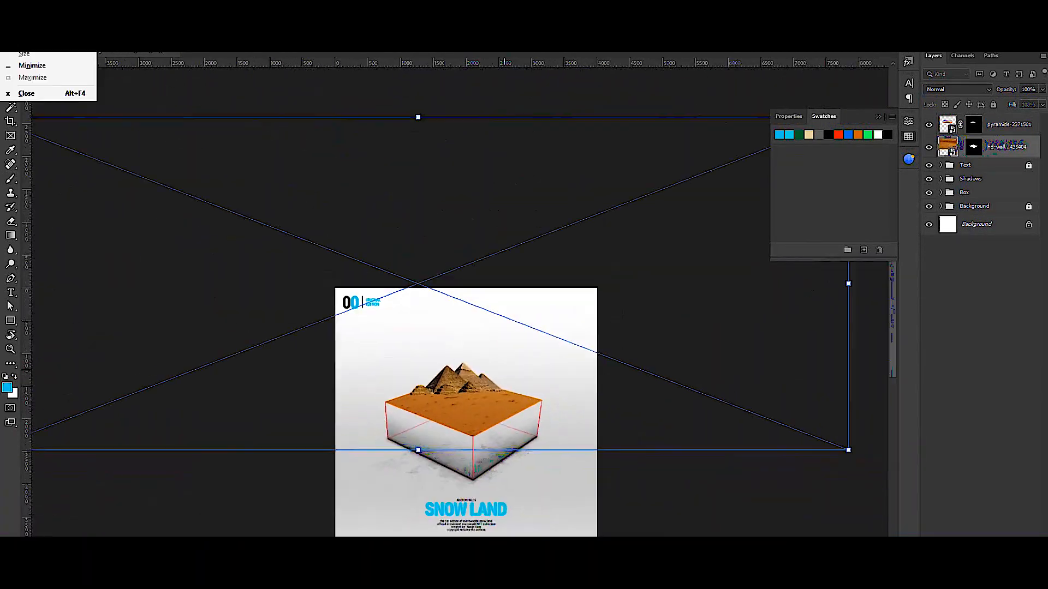
{"action": "key", "text": "Tab"}
{"action": "left_click_drag", "start_coordinate": [47, 339], "coordinate": [146, 314]}
{"action": "left_click_drag", "start_coordinate": [486, 251], "coordinate": [486, 276]}
{"action": "key", "text": "Return"}
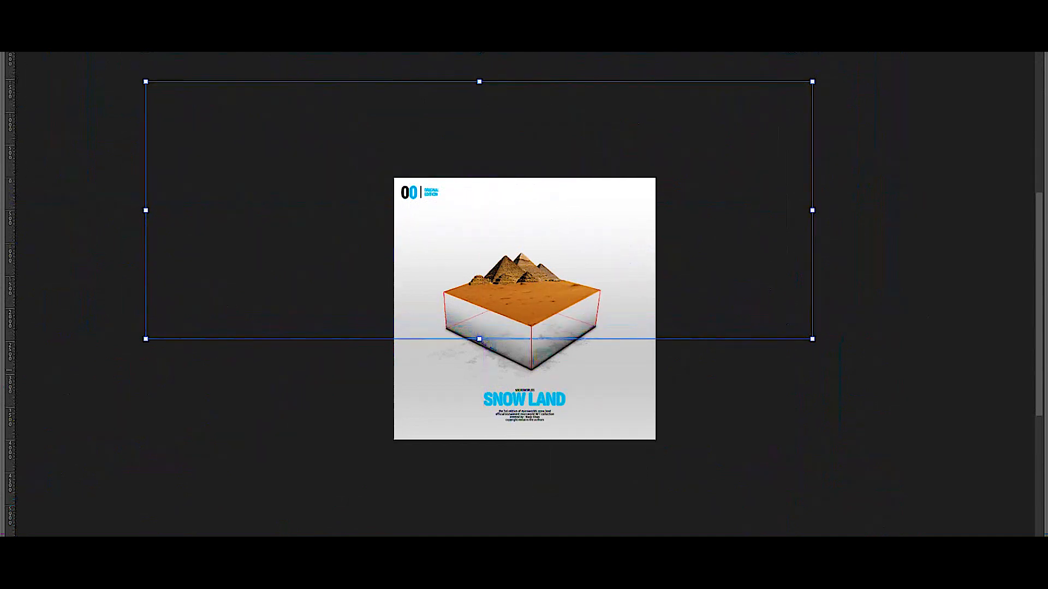
Enlarge the pyramids and position them along the back edges of the box's top face.
{"action": "key", "text": "ctrl+0"}
{"action": "left_click", "coordinate": [521, 257]}
{"action": "key", "text": "ctrl+t"}
{"action": "left_click_drag", "start_coordinate": [650, 173], "coordinate": [727, 144]}
{"action": "left_click_drag", "start_coordinate": [591, 230], "coordinate": [541, 245]}
{"action": "left_click_drag", "start_coordinate": [676, 288], "coordinate": [695, 295]}
{"action": "left_click_drag", "start_coordinate": [581, 255], "coordinate": [576, 248]}
{"action": "scroll", "coordinate": [611, 216], "scroll_direction": "up", "scroll_amount": 5}
{"action": "key", "text": "Return"}
{"action": "key", "text": "Tab"}
Undo a trial shift of the desert image and relink that image to its layer mask.
{"action": "left_click", "coordinate": [973, 147]}
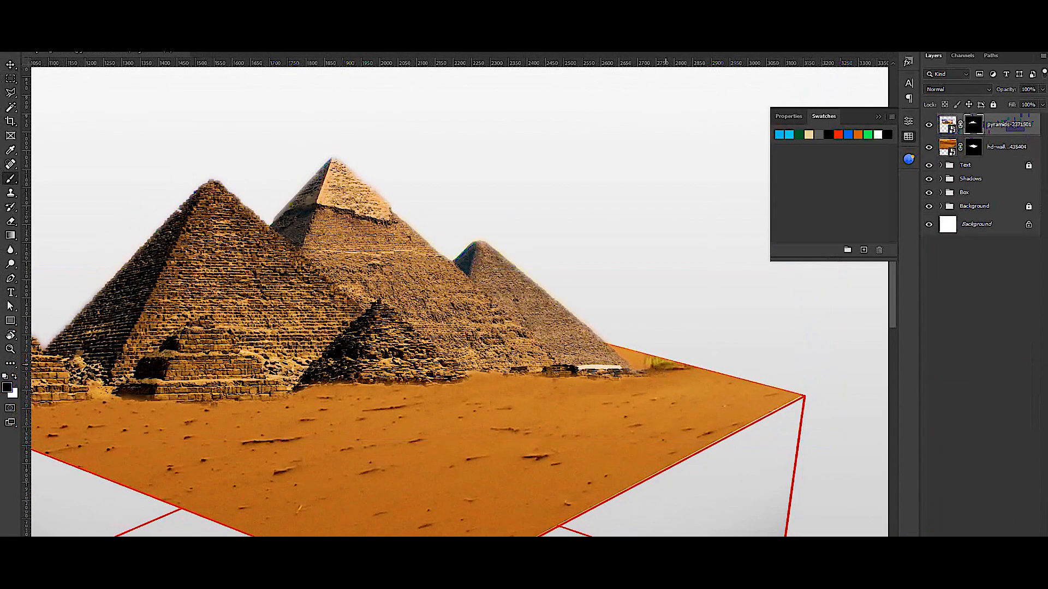
{"action": "key", "text": "v"}
{"action": "left_click", "coordinate": [948, 147]}
{"action": "left_click_drag", "start_coordinate": [639, 407], "coordinate": [688, 407]}
{"action": "key", "text": "ctrl+z"}
{"action": "left_click", "coordinate": [960, 147]}
{"action": "left_click", "coordinate": [947, 124]}
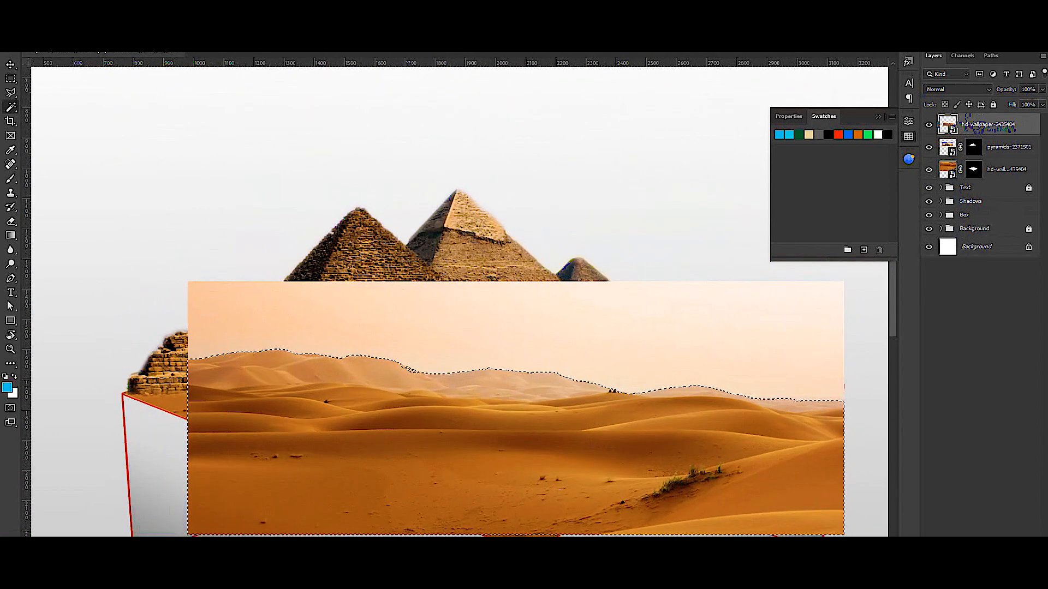
Mask the sky out of the second desert image, then enlarge the dunes and position them in front of the pyramids.
{"action": "left_click", "coordinate": [975, 545]}
{"action": "key", "text": "v"}
{"action": "left_click_drag", "start_coordinate": [567, 454], "coordinate": [500, 422]}
{"action": "key", "text": "ctrl+t"}
{"action": "left_click_drag", "start_coordinate": [776, 503], "coordinate": [810, 517]}
{"action": "left_click_drag", "start_coordinate": [546, 415], "coordinate": [548, 400]}
{"action": "left_click_drag", "start_coordinate": [812, 503], "coordinate": [847, 517]}
Try to clip the dunes layer to the layers beneath it.
{"action": "mouse_move", "coordinate": [1011, 129]}
{"action": "left_mouse_down"}
{"action": "mouse_move", "coordinate": [1011, 158]}
{"action": "mouse_move", "coordinate": [1011, 118]}
{"action": "left_mouse_up"}
{"action": "left_click", "coordinate": [1010, 158], "text": "alt"}
{"action": "left_click", "coordinate": [1010, 126]}
{"action": "left_click", "coordinate": [1010, 135], "text": "alt"}
{"action": "left_click", "coordinate": [1010, 136], "text": "alt"}
{"action": "left_click", "coordinate": [1010, 159], "text": "alt"}
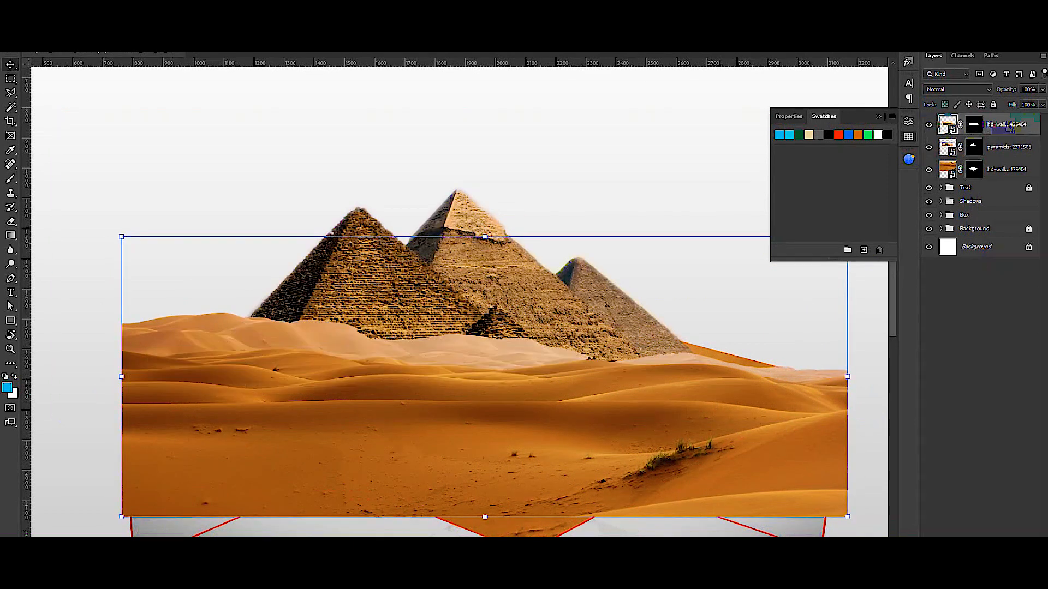
Brush on the dunes' layer mask to blend their upper edge into the pyramids' base.
{"action": "left_click_drag", "start_coordinate": [322, 328], "coordinate": [178, 328]}
{"action": "key", "text": "ctrl+z"}
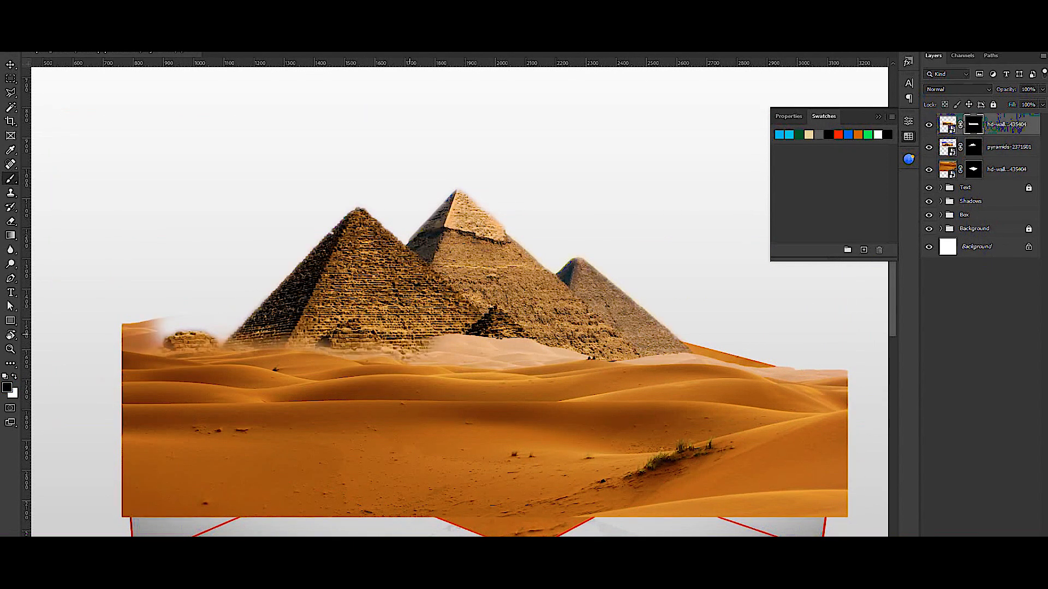
{"action": "left_click_drag", "start_coordinate": [612, 336], "coordinate": [704, 344]}
Adjust the dunes' position and fit them within the box's top face.
{"action": "key", "text": "v"}
{"action": "mouse_move", "coordinate": [577, 391]}
{"action": "left_mouse_down"}
{"action": "mouse_move", "coordinate": [577, 406]}
{"action": "mouse_move", "coordinate": [587, 387]}
{"action": "left_mouse_up"}
{"action": "left_click_drag", "start_coordinate": [492, 524], "coordinate": [491, 564]}
{"action": "left_click_drag", "start_coordinate": [522, 500], "coordinate": [523, 494]}
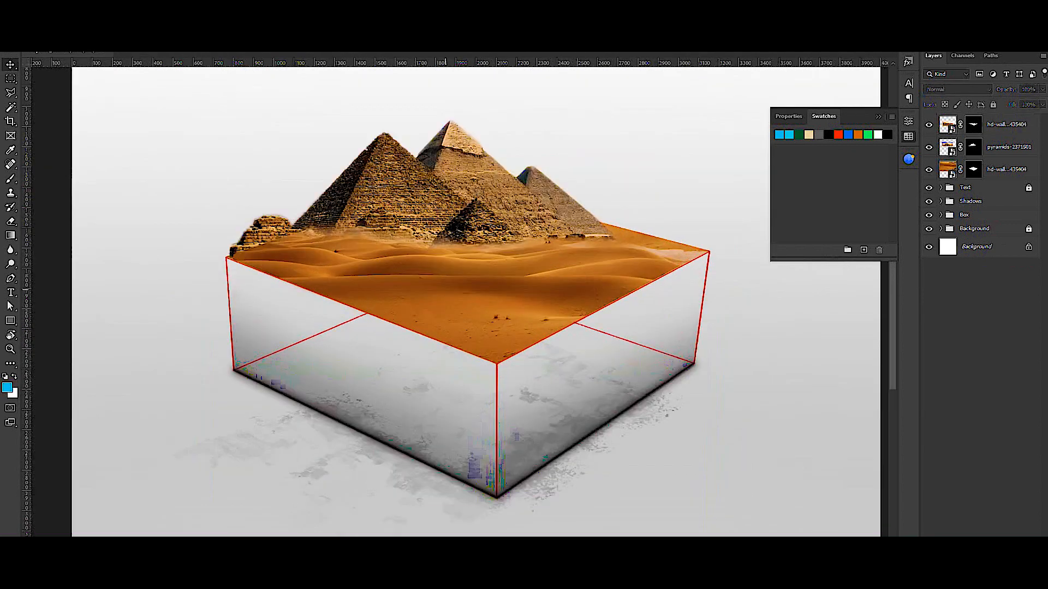
Apply a slight Hue/Saturation shift to the pyramids layer to match the desert's colour.
{"action": "left_click", "coordinate": [1009, 147]}
{"action": "key", "text": "ctrl+t"}
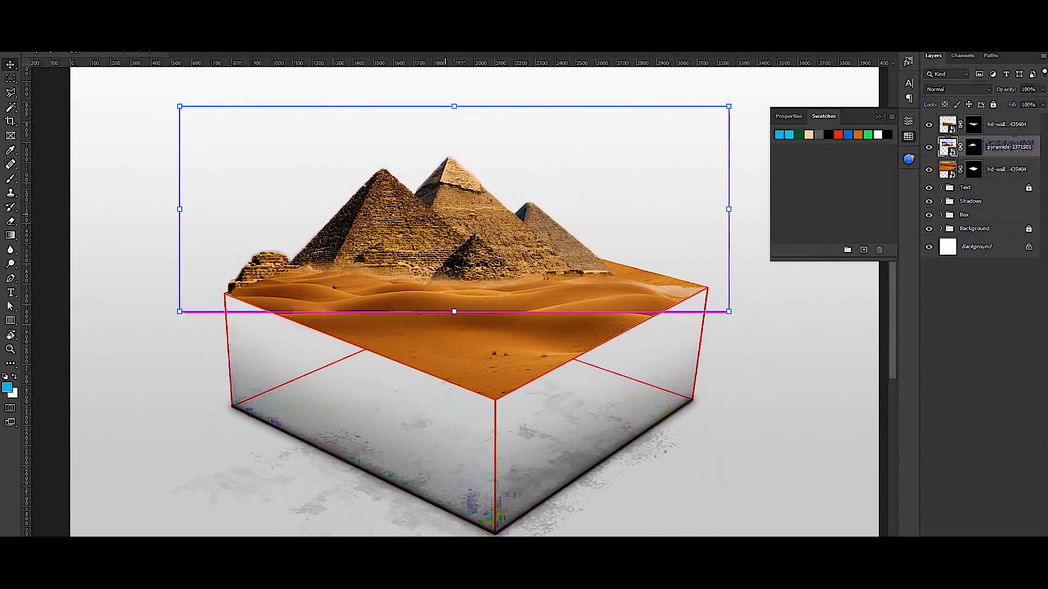
{"action": "key", "text": "ctrl+u"}
{"action": "left_click_drag", "start_coordinate": [518, 125], "coordinate": [684, 104]}
{"action": "mouse_move", "coordinate": [661, 181]}
{"action": "left_mouse_down"}
{"action": "mouse_move", "coordinate": [675, 209]}
{"action": "mouse_move", "coordinate": [657, 181]}
{"action": "left_mouse_up"}
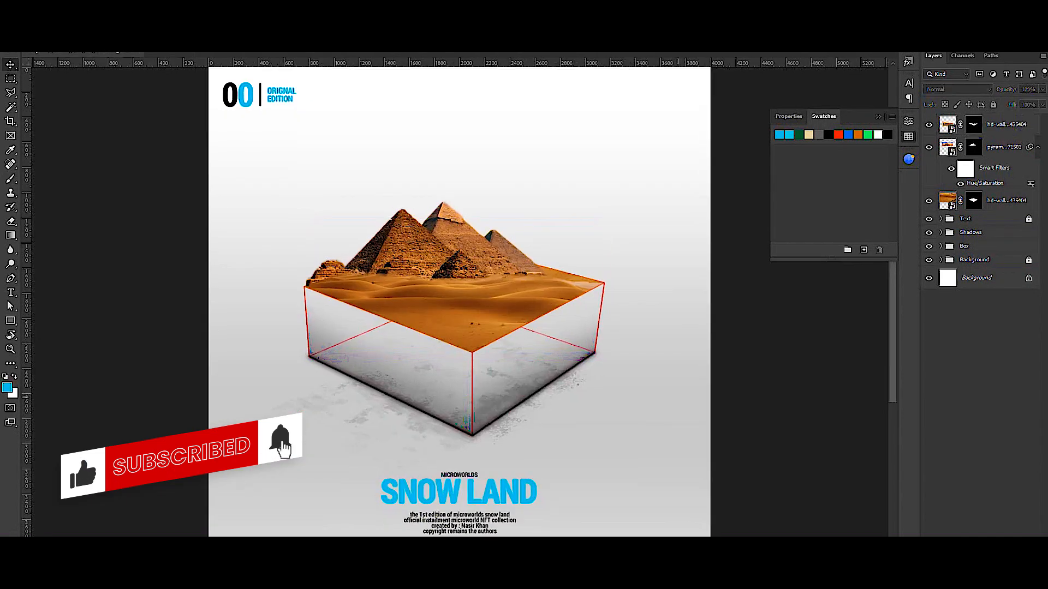
Move the two desert layers and the pyramids layer together below the Shadows group.
{"action": "left_click", "coordinate": [1007, 200]}
{"action": "left_click", "coordinate": [1006, 125], "text": "shift"}
{"action": "left_click_drag", "start_coordinate": [1006, 201], "coordinate": [1008, 239]}
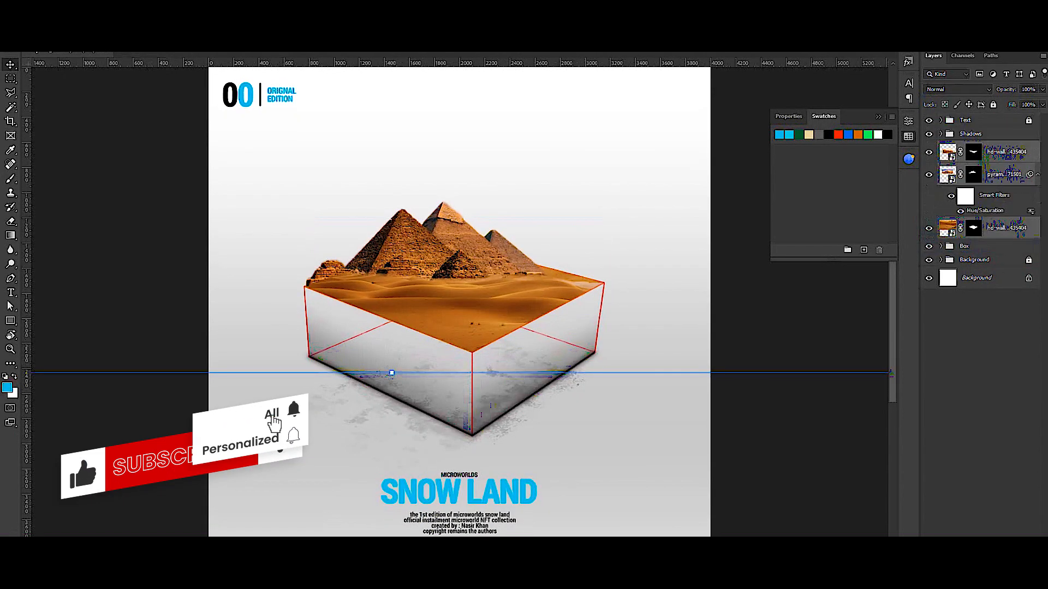
Outline a wavy pool at the front corner of the sand with the freehand Lasso and fill it blue on a new layer.
{"action": "scroll", "coordinate": [437, 351], "scroll_direction": "up", "scroll_amount": 5}
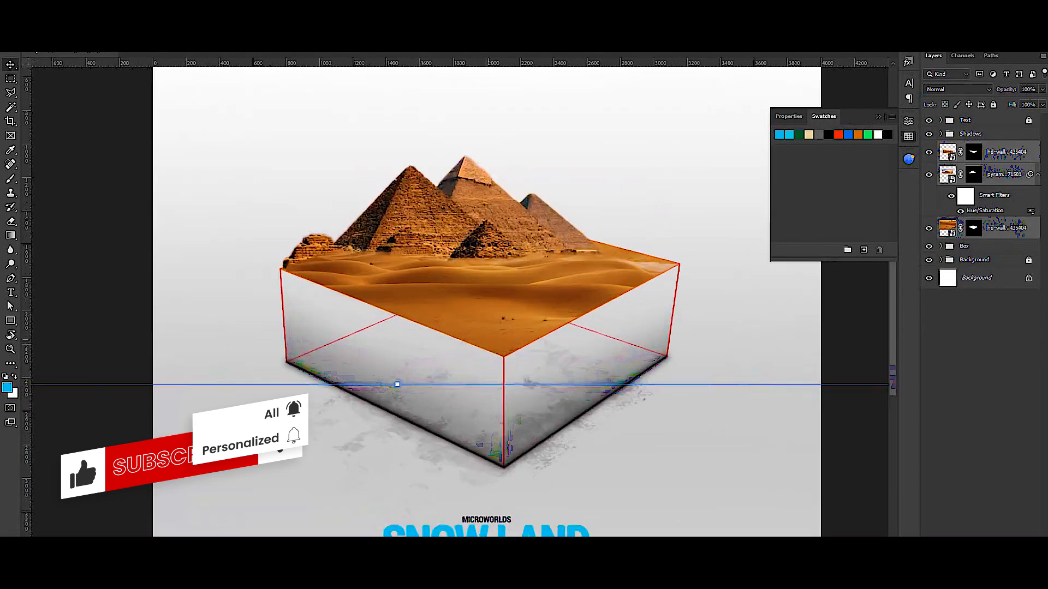
{"action": "scroll", "coordinate": [78, 158], "scroll_direction": "down", "scroll_amount": 1}
{"action": "right_click", "coordinate": [11, 79]}
{"action": "right_click", "coordinate": [10, 93]}
{"action": "left_click", "coordinate": [60, 93]}
{"action": "left_click_drag", "start_coordinate": [222, 331], "coordinate": [189, 312]}
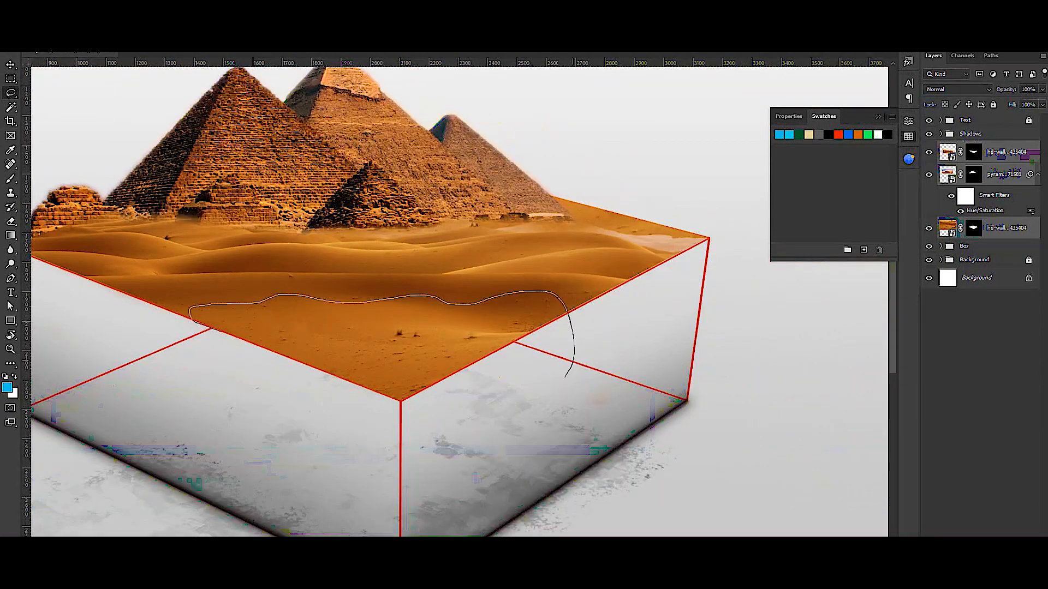
{"action": "key", "text": "ctrl+shift+alt+n"}
{"action": "key", "text": "alt+BackSpace"}
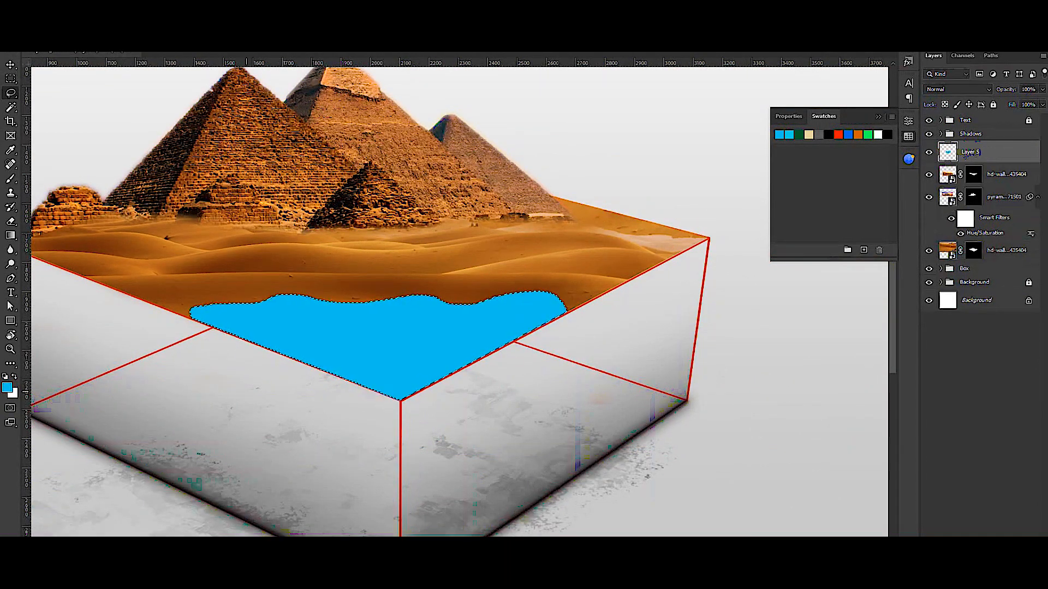
Place the beach image rotated over the pool and clip it to the blue pool layer.
{"action": "left_click_drag", "start_coordinate": [1, 262], "coordinate": [165, 262]}
{"action": "left_click_drag", "start_coordinate": [765, 494], "coordinate": [808, 364]}
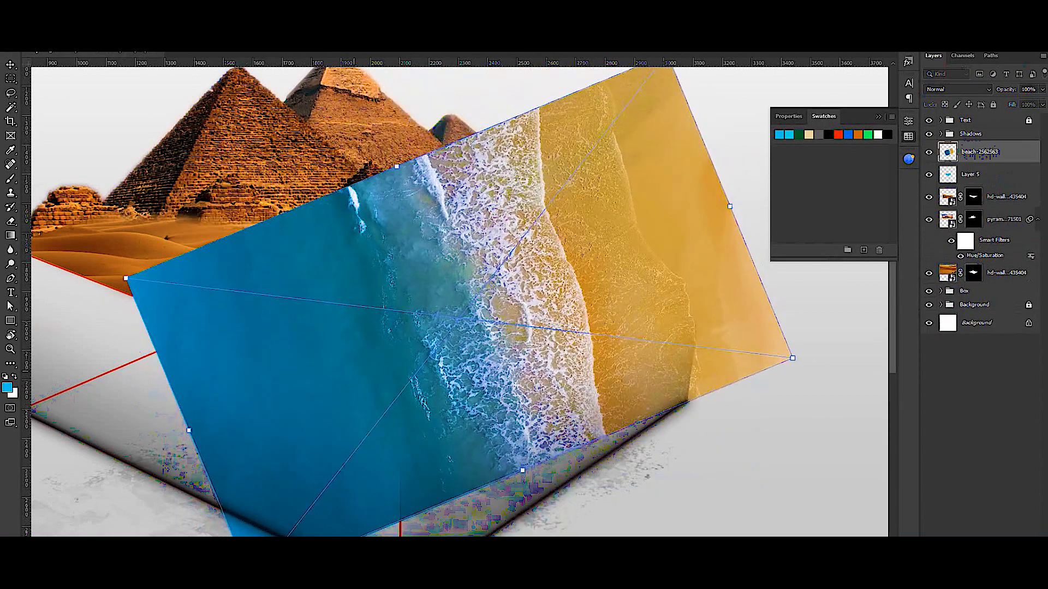
{"action": "left_click_drag", "start_coordinate": [458, 318], "coordinate": [478, 276]}
{"action": "key", "text": "Return"}
{"action": "key", "text": "ctrl+alt+g"}
Rotate, scale and reposition the clipped beach image so only its deep water fills the pool.
{"action": "left_click_drag", "start_coordinate": [377, 339], "coordinate": [436, 337]}
{"action": "left_click_drag", "start_coordinate": [197, 456], "coordinate": [162, 219]}
{"action": "left_click_drag", "start_coordinate": [428, 342], "coordinate": [279, 352]}
{"action": "left_click_drag", "start_coordinate": [612, 393], "coordinate": [625, 355]}
{"action": "left_click_drag", "start_coordinate": [426, 344], "coordinate": [399, 301]}
{"action": "left_click_drag", "start_coordinate": [498, 261], "coordinate": [551, 269]}
{"action": "left_click_drag", "start_coordinate": [386, 381], "coordinate": [421, 301]}
{"action": "key", "text": "Return"}
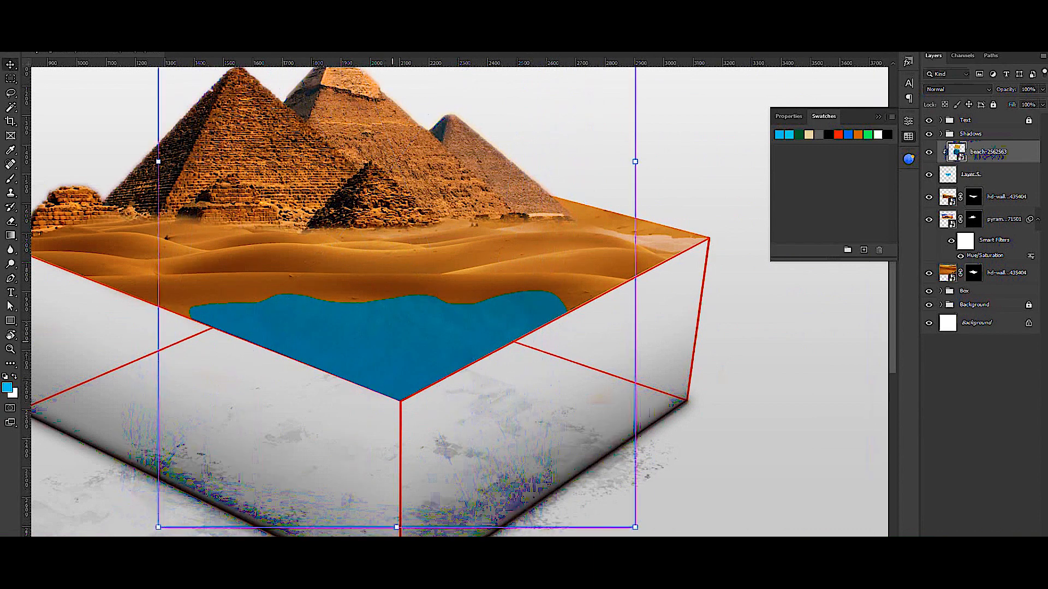
Duplicate the beach image outside the clip, shrink it and place it rotated at the pool's right end.
{"action": "key", "text": "ctrl+j"}
{"action": "left_click_drag", "start_coordinate": [382, 164], "coordinate": [327, 504]}
{"action": "left_click_drag", "start_coordinate": [599, 190], "coordinate": [433, 387]}
{"action": "left_click_drag", "start_coordinate": [341, 491], "coordinate": [492, 346]}
{"action": "left_click_drag", "start_coordinate": [582, 234], "coordinate": [557, 268]}
{"action": "left_click_drag", "start_coordinate": [491, 357], "coordinate": [521, 347]}
{"action": "key", "text": "Return"}
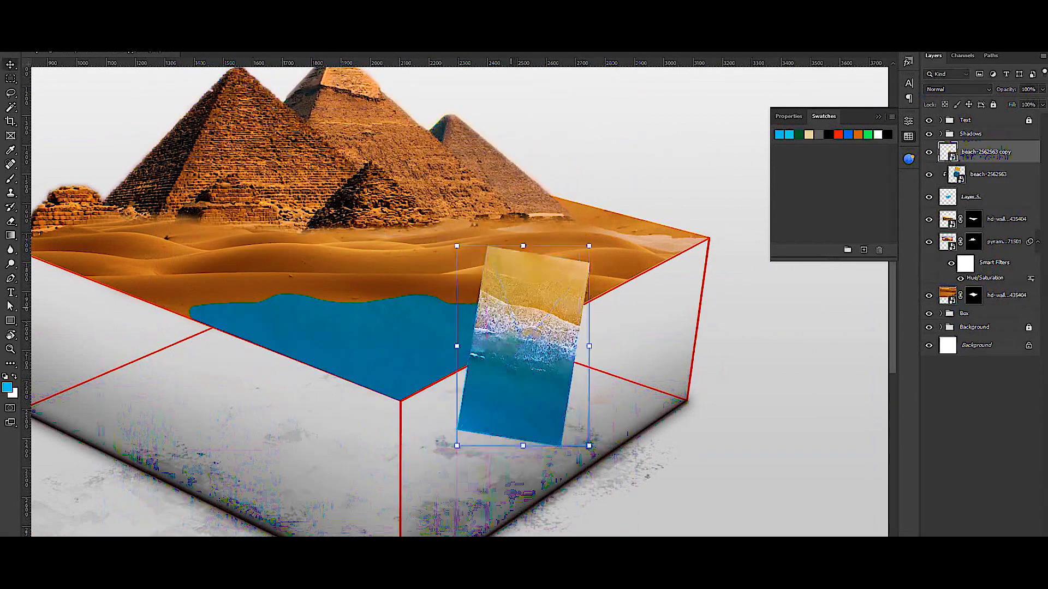
Distort the small beach copy to follow the box's right front edge in perspective.
{"action": "scroll", "coordinate": [513, 276], "scroll_direction": "up", "scroll_amount": 4}
{"action": "left_click_drag", "start_coordinate": [507, 514], "coordinate": [427, 452]}
{"action": "left_click_drag", "start_coordinate": [551, 244], "coordinate": [587, 261]}
{"action": "left_click_drag", "start_coordinate": [426, 452], "coordinate": [316, 441]}
{"action": "left_click_drag", "start_coordinate": [391, 452], "coordinate": [354, 458]}
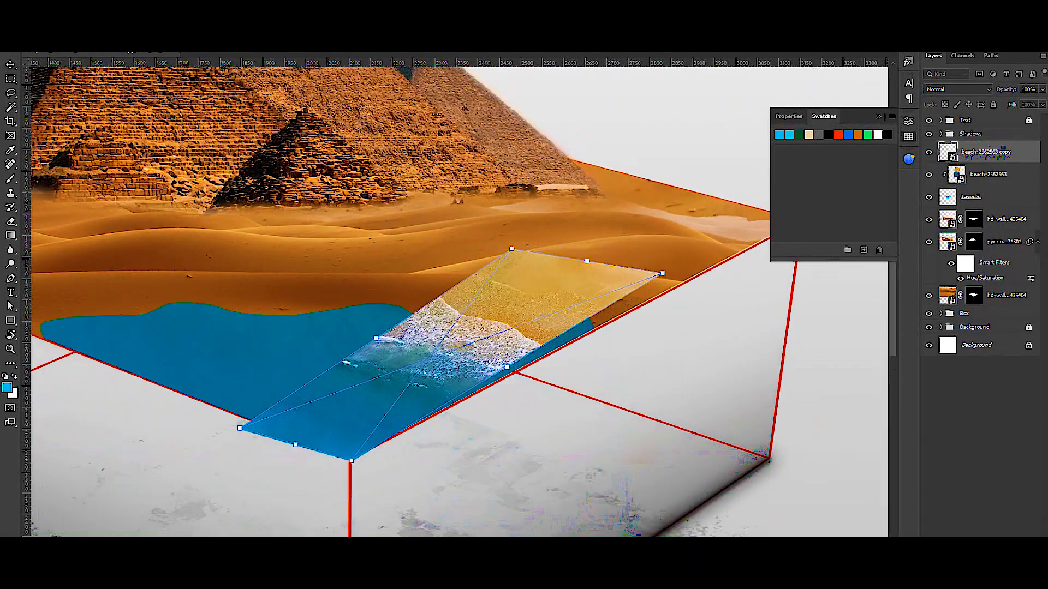
{"action": "left_click_drag", "start_coordinate": [587, 262], "coordinate": [603, 269]}
{"action": "left_click_drag", "start_coordinate": [464, 349], "coordinate": [468, 341]}
{"action": "key", "text": "Return"}
Mask away the pool layer's hard far edge, then reposition the beach copy and mask out its sand.
{"action": "left_click", "coordinate": [988, 175]}
{"action": "left_click", "coordinate": [977, 197]}
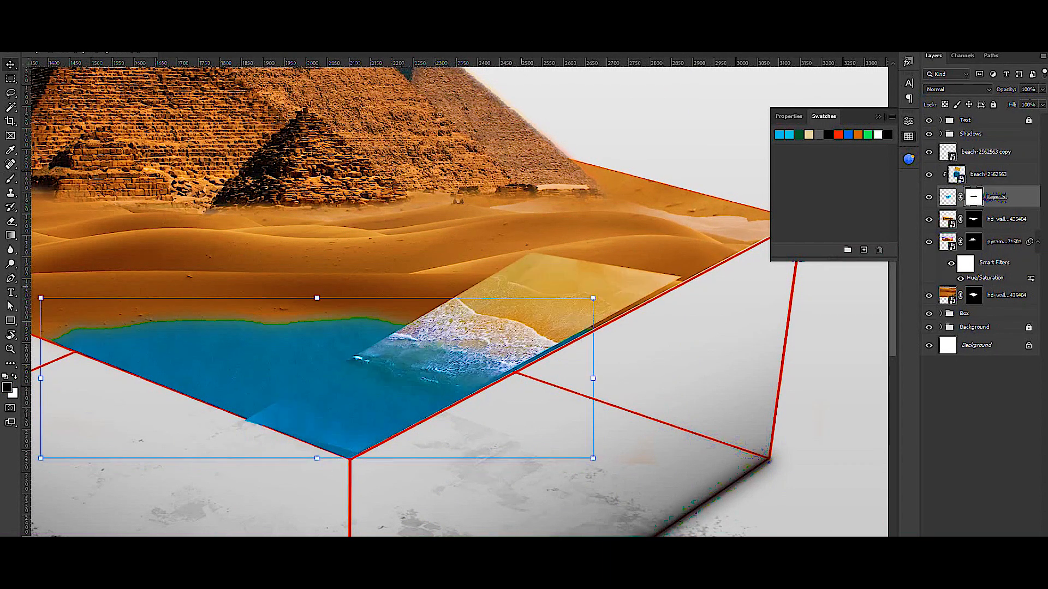
{"action": "left_click", "coordinate": [986, 152]}
{"action": "left_click_drag", "start_coordinate": [480, 322], "coordinate": [428, 304]}
{"action": "left_click", "coordinate": [958, 90]}
{"action": "left_click", "coordinate": [936, 99]}
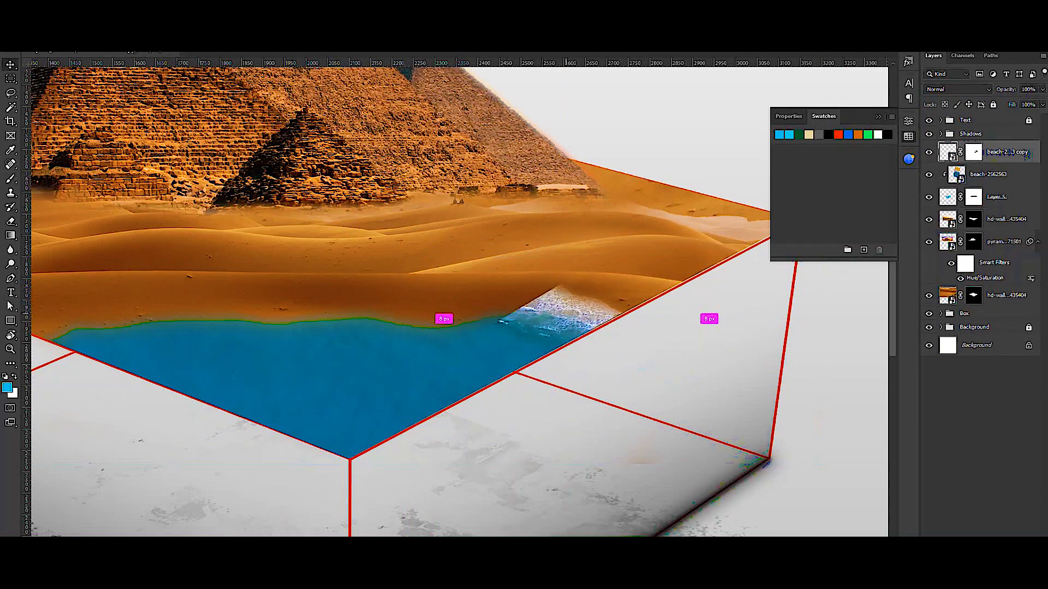
Reposition the masked wave strip and duplicate it into four overlapping strips along the right shoreline.
{"action": "left_click_drag", "start_coordinate": [559, 305], "coordinate": [504, 299]}
{"action": "left_click_drag", "start_coordinate": [651, 377], "coordinate": [658, 354]}
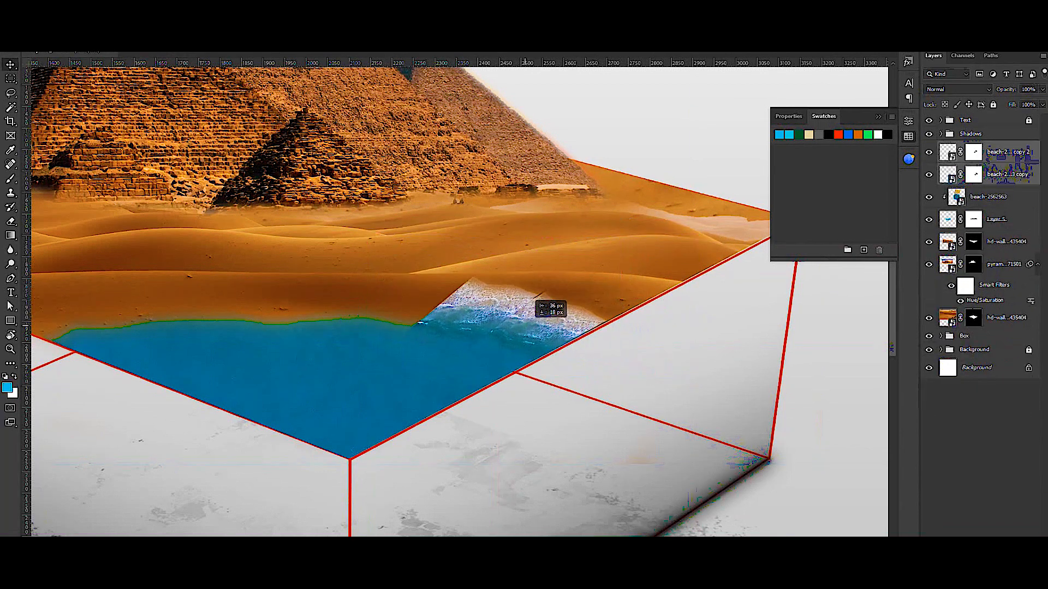
{"action": "left_click_drag", "start_coordinate": [527, 326], "coordinate": [528, 326]}
{"action": "scroll", "coordinate": [527, 326], "scroll_direction": "up", "scroll_amount": 8}
{"action": "left_click", "coordinate": [464, 210]}
{"action": "left_click_drag", "start_coordinate": [403, 293], "coordinate": [260, 265]}
{"action": "scroll", "coordinate": [260, 266], "scroll_direction": "down", "scroll_amount": 1}
{"action": "left_click_drag", "start_coordinate": [273, 270], "coordinate": [515, 310]}
{"action": "left_click_drag", "start_coordinate": [518, 312], "coordinate": [392, 293]}
{"action": "scroll", "coordinate": [464, 317], "scroll_direction": "down", "scroll_amount": 2}
Select the four wave strip layers and rotate them slightly together to follow the shoreline.
{"action": "left_click", "coordinate": [1007, 220], "text": "shift"}
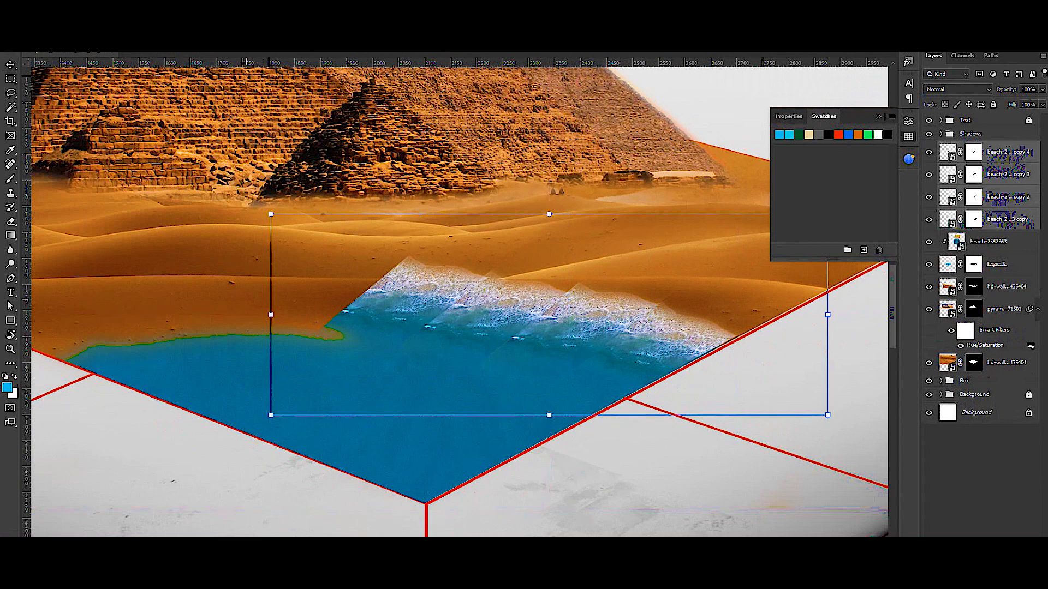
{"action": "left_click_drag", "start_coordinate": [247, 302], "coordinate": [247, 316]}
{"action": "key", "text": "Return"}
Duplicate the four wave strips and flip, rotate and distort the copies along the pool's left shoreline.
{"action": "left_click_drag", "start_coordinate": [491, 322], "coordinate": [377, 327]}
{"action": "left_click_drag", "start_coordinate": [378, 326], "coordinate": [495, 337]}
{"action": "left_click_drag", "start_coordinate": [331, 407], "coordinate": [276, 393]}
{"action": "left_click_drag", "start_coordinate": [219, 274], "coordinate": [137, 298]}
{"action": "left_click_drag", "start_coordinate": [294, 350], "coordinate": [246, 330]}
{"action": "left_click_drag", "start_coordinate": [332, 210], "coordinate": [145, 264]}
{"action": "left_click_drag", "start_coordinate": [287, 330], "coordinate": [369, 307]}
{"action": "left_click_drag", "start_coordinate": [228, 249], "coordinate": [141, 281]}
{"action": "left_click_drag", "start_coordinate": [212, 322], "coordinate": [246, 303]}
{"action": "left_click_drag", "start_coordinate": [175, 262], "coordinate": [130, 286]}
{"action": "mouse_move", "coordinate": [237, 336]}
{"action": "left_mouse_down"}
{"action": "mouse_move", "coordinate": [253, 322]}
{"action": "mouse_move", "coordinate": [252, 333]}
{"action": "left_mouse_up"}
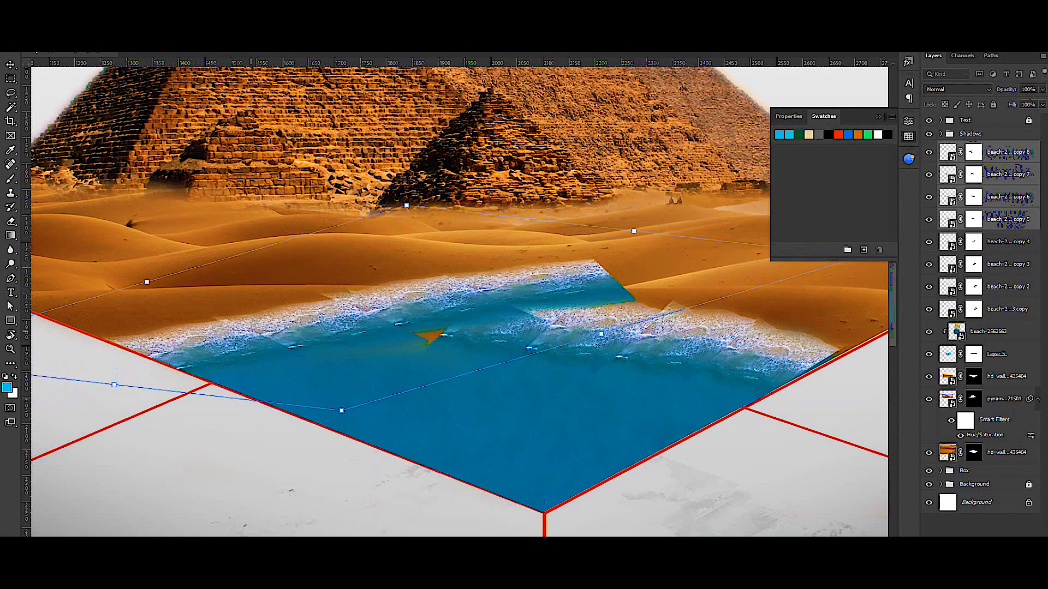
{"action": "left_click_drag", "start_coordinate": [635, 231], "coordinate": [587, 269]}
{"action": "key", "text": "Return"}
Mask away the hard overlapping edges where the left and right wave strips meet, then slightly adjust the right-hand strip.
{"action": "left_click", "coordinate": [557, 308], "text": "ctrl"}
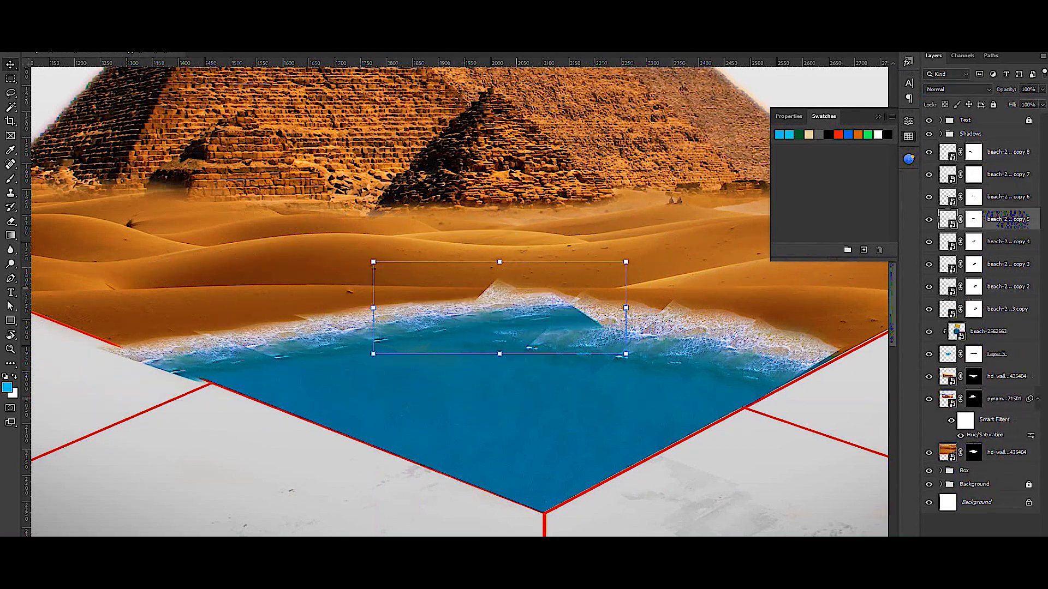
{"action": "left_click", "coordinate": [498, 295], "text": "ctrl"}
{"action": "left_click", "coordinate": [973, 241]}
{"action": "key", "text": "e"}
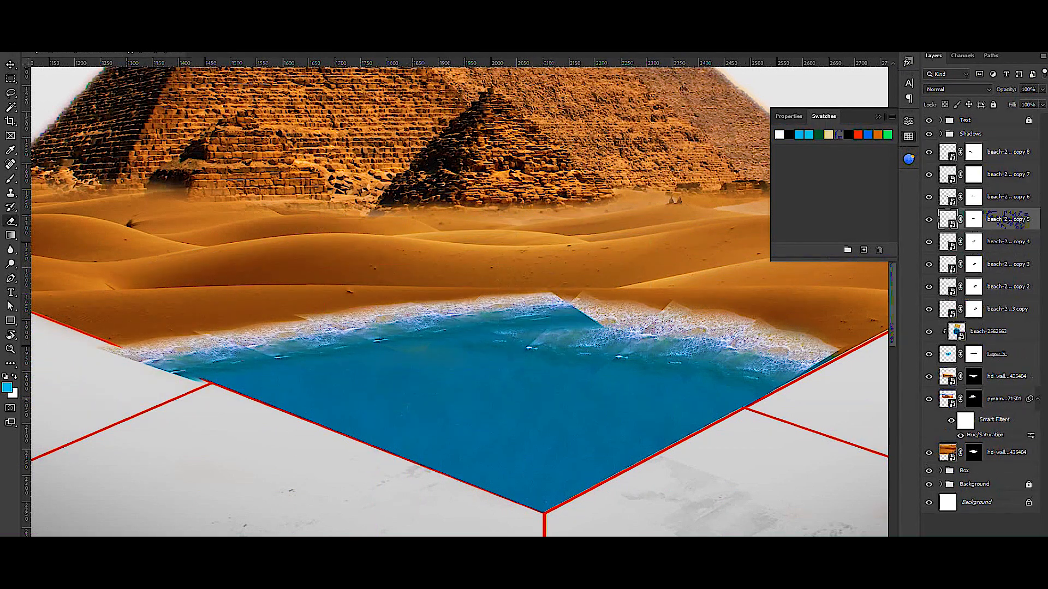
{"action": "key", "text": "v"}
{"action": "left_click", "coordinate": [579, 327], "text": "ctrl"}
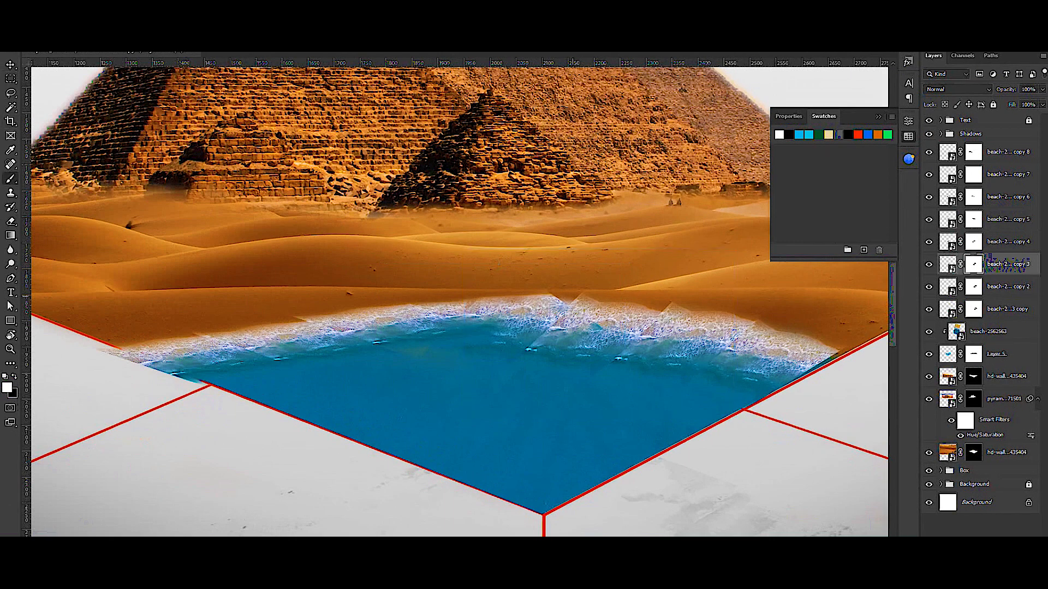
{"action": "key", "text": "v"}
{"action": "left_click_drag", "start_coordinate": [511, 333], "coordinate": [497, 334]}
{"action": "left_click_drag", "start_coordinate": [440, 332], "coordinate": [440, 333]}
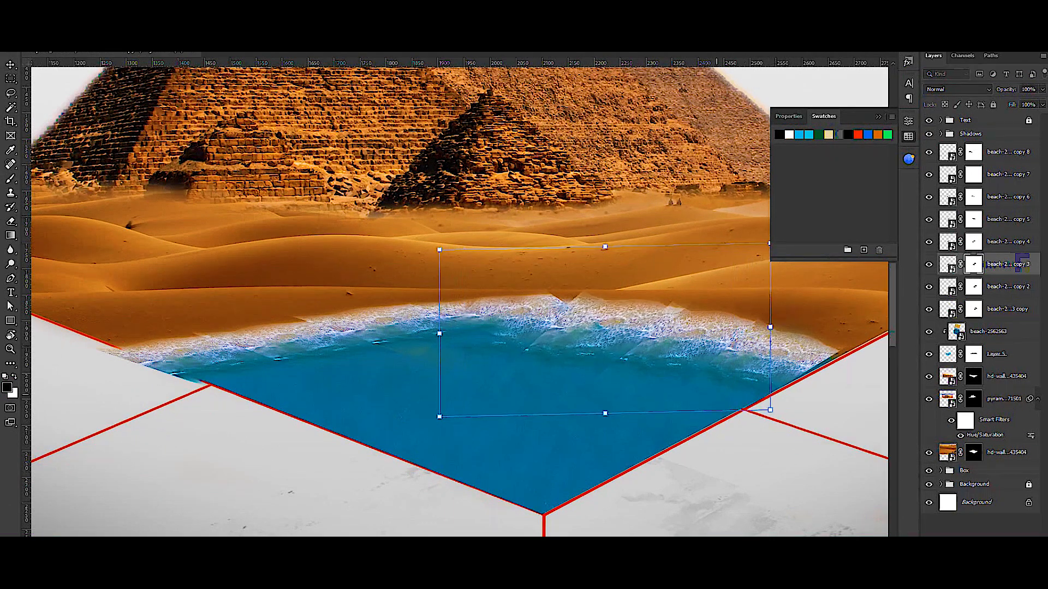
{"action": "left_click_drag", "start_coordinate": [779, 330], "coordinate": [777, 318]}
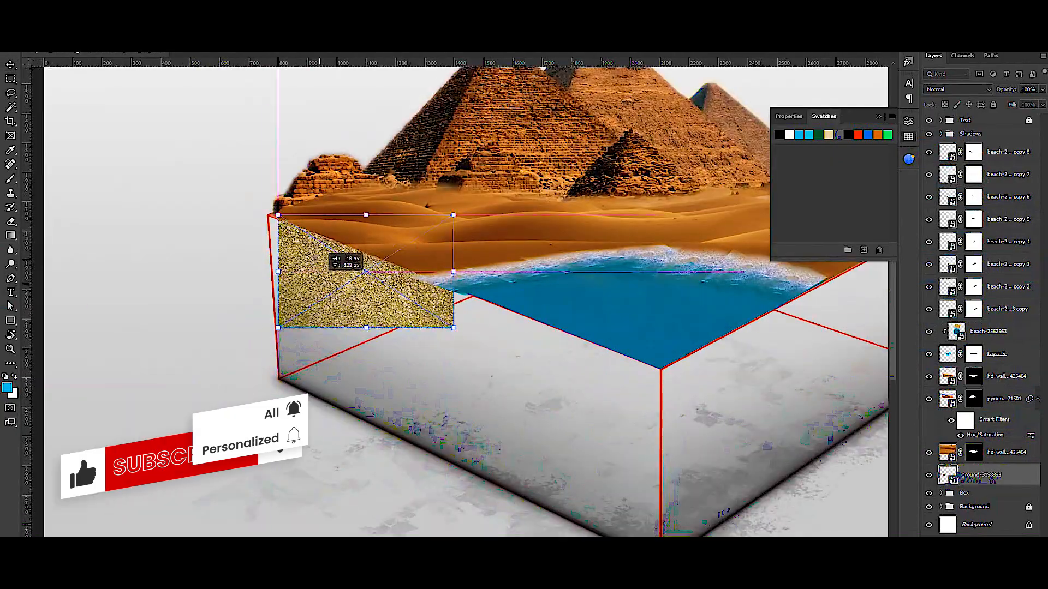
Move, enlarge and distort the ground texture so it covers the box's left face.
{"action": "left_click_drag", "start_coordinate": [319, 285], "coordinate": [310, 284]}
{"action": "left_click_drag", "start_coordinate": [445, 272], "coordinate": [658, 431]}
{"action": "left_click_drag", "start_coordinate": [658, 431], "coordinate": [715, 350]}
{"action": "left_click_drag", "start_coordinate": [518, 330], "coordinate": [518, 401]}
{"action": "left_click_drag", "start_coordinate": [518, 217], "coordinate": [522, 207]}
{"action": "left_click_drag", "start_coordinate": [322, 321], "coordinate": [328, 329]}
{"action": "left_click_drag", "start_coordinate": [715, 483], "coordinate": [729, 496]}
{"action": "key", "text": "Return"}
{"action": "left_click_drag", "start_coordinate": [627, 316], "coordinate": [569, 315]}
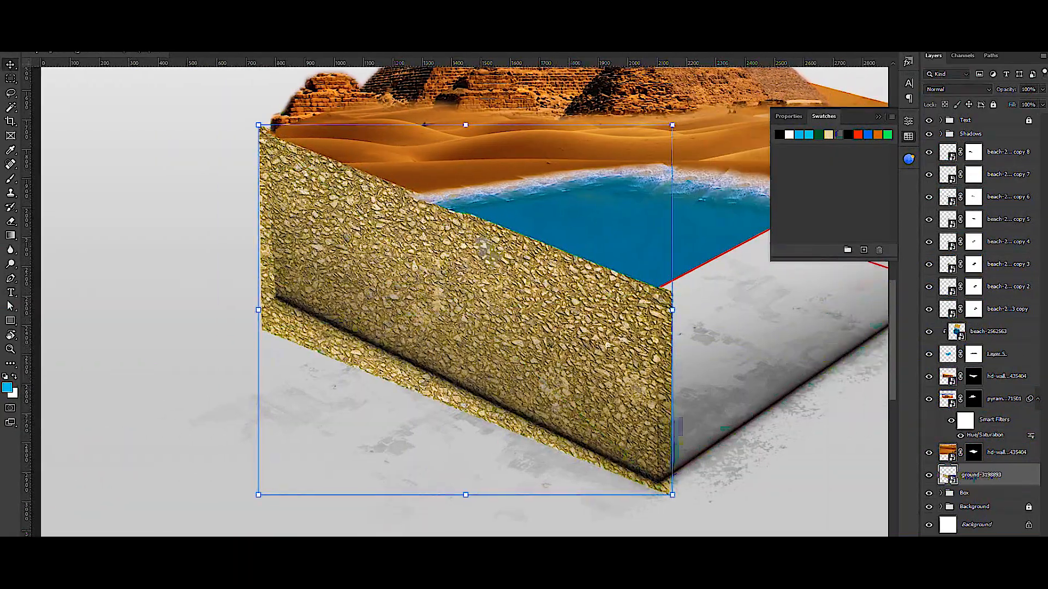
Hide the ground texture, trace the box's left face with the Pen tool, and mask the texture to that outline.
{"action": "scroll", "coordinate": [410, 327], "scroll_direction": "up", "scroll_amount": 5}
{"action": "left_click", "coordinate": [941, 493]}
{"action": "left_click", "coordinate": [941, 493]}
{"action": "left_click", "coordinate": [929, 475]}
{"action": "left_click_drag", "start_coordinate": [199, 278], "coordinate": [238, 356]}
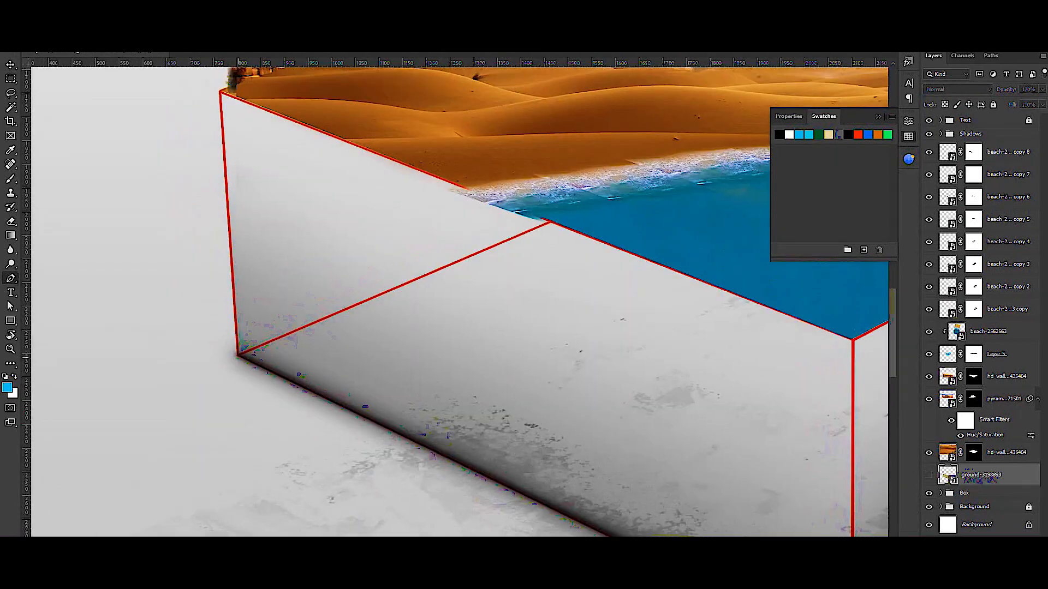
{"action": "left_click", "coordinate": [221, 92]}
{"action": "left_click_drag", "start_coordinate": [853, 340], "coordinate": [404, 73]}
{"action": "left_click", "coordinate": [386, 306]}
{"action": "left_click", "coordinate": [405, 386]}
{"action": "left_click_drag", "start_coordinate": [405, 386], "coordinate": [789, 509]}
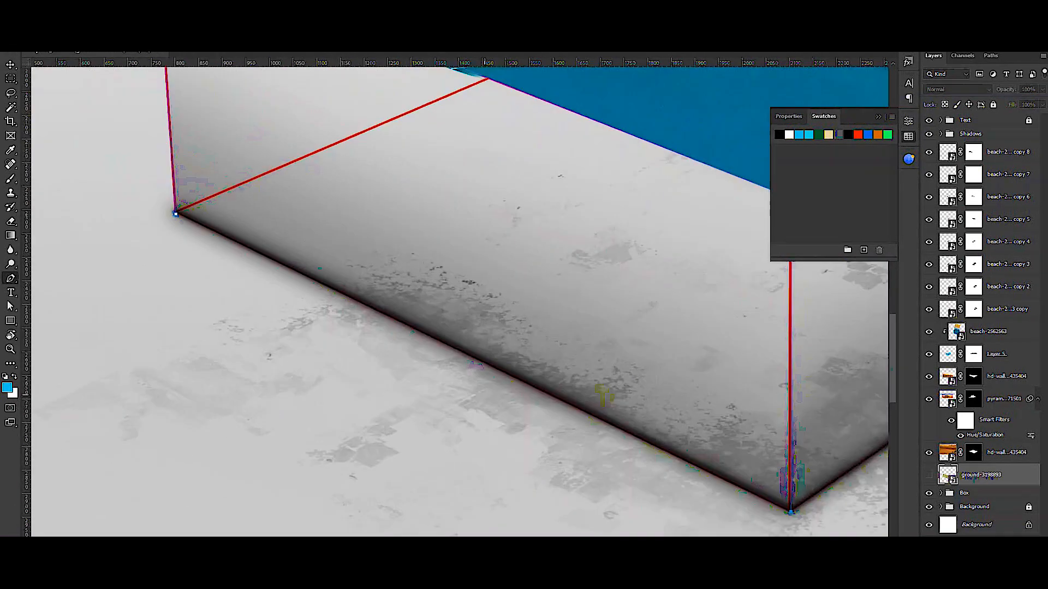
{"action": "left_click_drag", "start_coordinate": [450, 350], "coordinate": [678, 410]}
{"action": "left_click", "coordinate": [405, 274]}
{"action": "key", "text": "ctrl+Return"}
{"action": "left_click", "coordinate": [929, 475]}
{"action": "scroll", "coordinate": [267, 372], "scroll_direction": "down", "scroll_amount": 7}
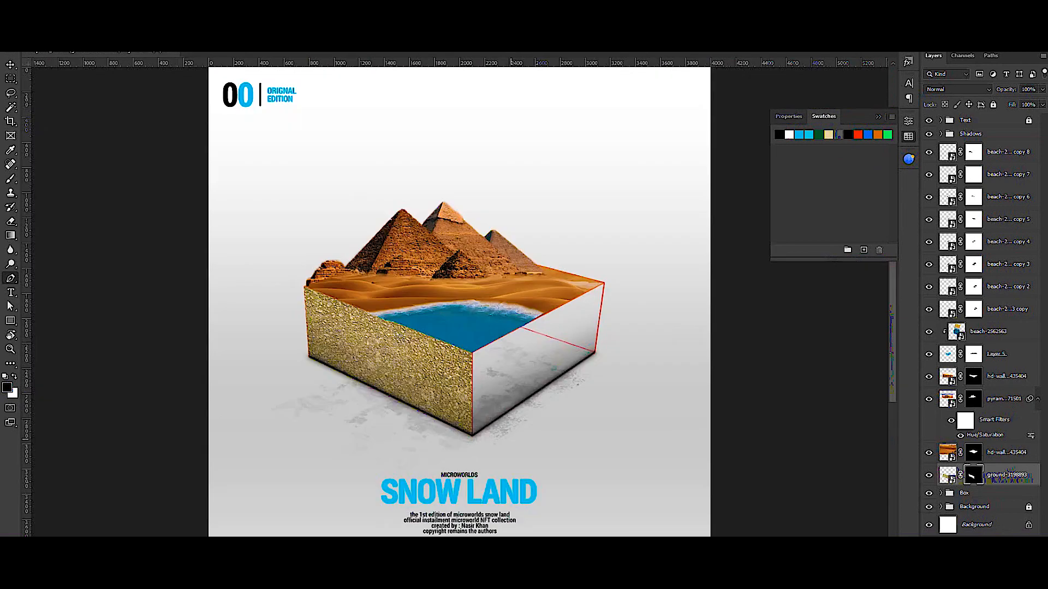
Duplicate the masked ground texture and flip and fit the copy onto the box's right face.
{"action": "scroll", "coordinate": [404, 380], "scroll_direction": "up", "scroll_amount": 3}
{"action": "key", "text": "v"}
{"action": "key", "text": "ctrl+j"}
{"action": "left_click_drag", "start_coordinate": [412, 380], "coordinate": [218, 401]}
{"action": "left_click_drag", "start_coordinate": [218, 401], "coordinate": [421, 401]}
{"action": "left_click_drag", "start_coordinate": [503, 353], "coordinate": [488, 313]}
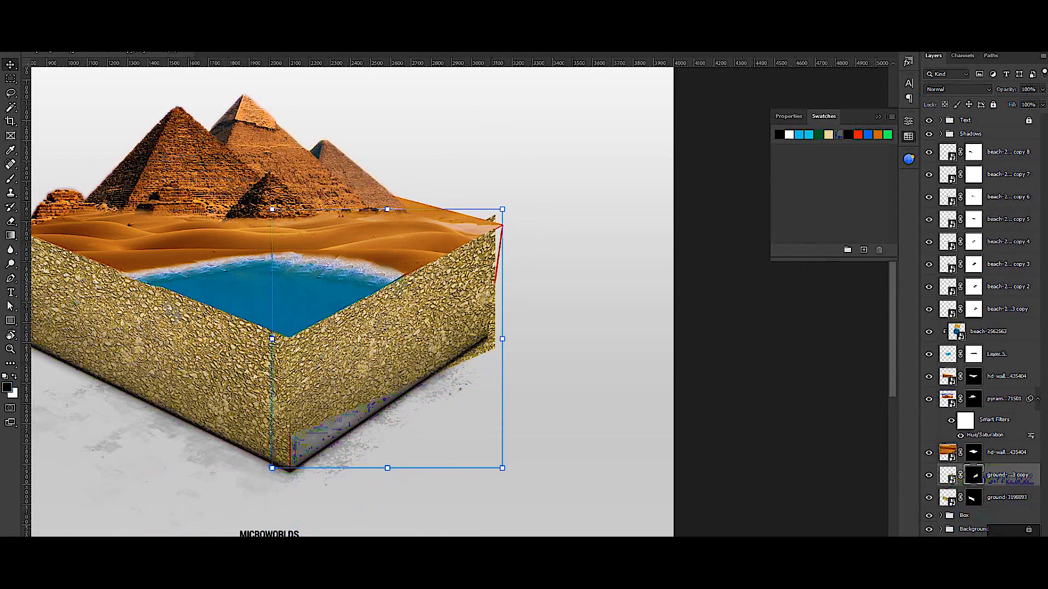
Remove the ground copy's mask, hide the layer, and trace the box's right face with the Pen tool.
{"action": "left_click_drag", "start_coordinate": [974, 475], "coordinate": [1031, 537]}
{"action": "left_click", "coordinate": [929, 475]}
{"action": "key", "text": "p"}
{"action": "scroll", "coordinate": [318, 373], "scroll_direction": "up", "scroll_amount": 8}
{"action": "left_click_drag", "start_coordinate": [305, 513], "coordinate": [335, 72]}
{"action": "left_click", "coordinate": [243, 300]}
{"action": "left_click_drag", "start_coordinate": [819, 82], "coordinate": [306, 529]}
{"action": "left_click", "coordinate": [395, 376]}
{"action": "left_click_drag", "start_coordinate": [415, 110], "coordinate": [415, 518]}
{"action": "left_click", "coordinate": [437, 377]}
{"action": "left_click_drag", "start_coordinate": [194, 517], "coordinate": [397, 361]}
{"action": "left_click", "coordinate": [397, 360]}
Convert the path to a selection, show the ground copy again, and mask it to the box's right face.
{"action": "key", "text": "ctrl+Return"}
{"action": "left_click", "coordinate": [929, 475]}
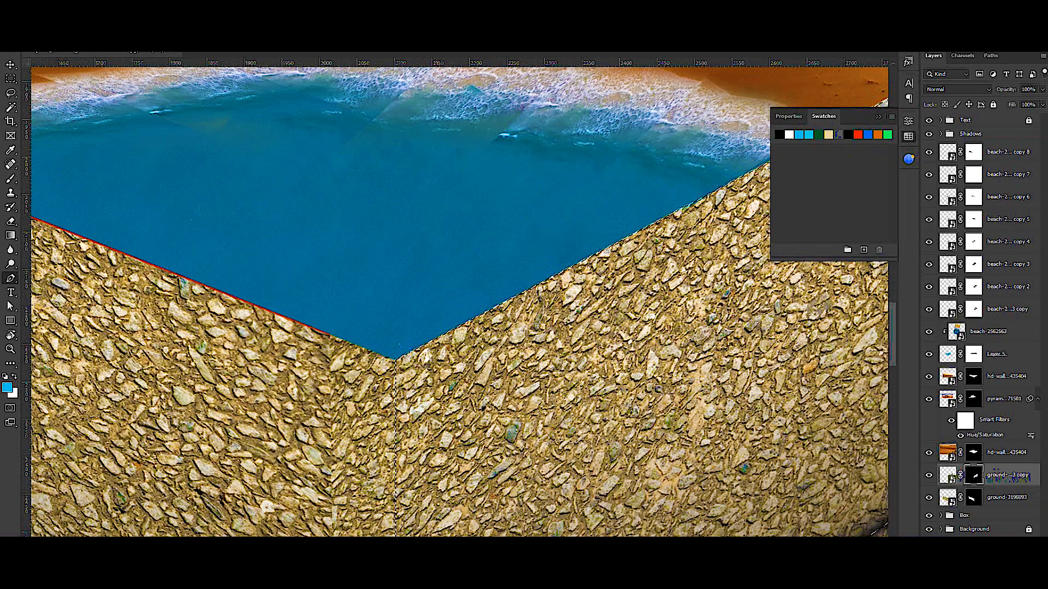
{"action": "left_click", "coordinate": [974, 538]}
{"action": "scroll", "coordinate": [491, 349], "scroll_direction": "down", "scroll_amount": 8}
{"action": "key", "text": "v"}
{"action": "scroll", "coordinate": [464, 303], "scroll_direction": "up", "scroll_amount": 2}
{"action": "left_click_drag", "start_coordinate": [339, 379], "coordinate": [418, 365]}
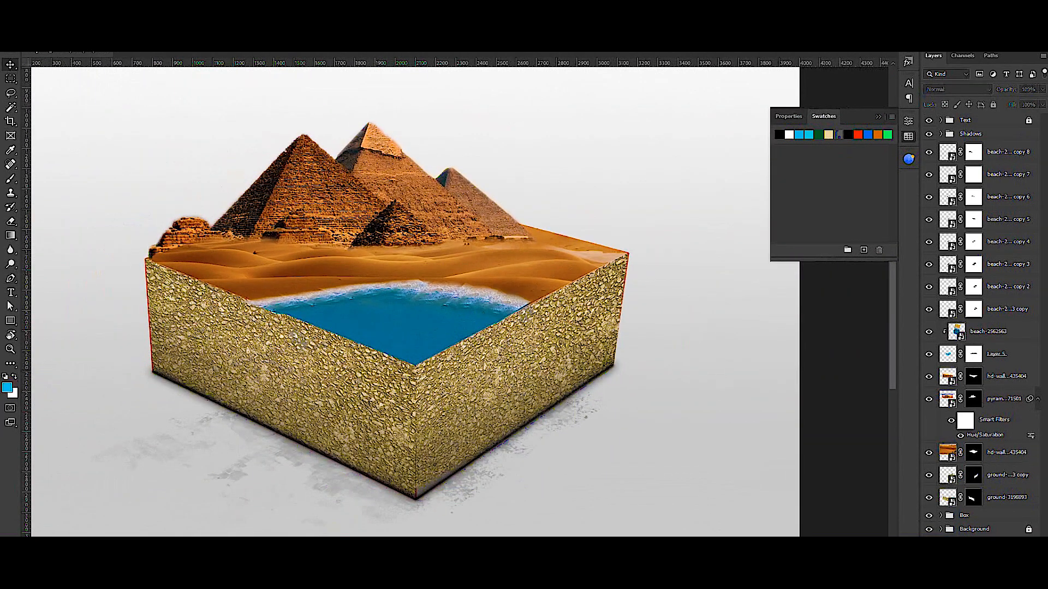
Add a colorized orange Hue/Saturation adjustment above the ground textures with saturation 75 and lightness -17.
{"action": "left_click_drag", "start_coordinate": [465, 334], "coordinate": [438, 358]}
{"action": "key", "text": "Escape"}
{"action": "left_click", "coordinate": [300, 340]}
{"action": "scroll", "coordinate": [1004, 382], "scroll_direction": "down", "scroll_amount": 3}
{"action": "left_click", "coordinate": [1007, 496]}
{"action": "left_click", "coordinate": [987, 539]}
{"action": "left_click", "coordinate": [999, 464]}
{"action": "left_click_drag", "start_coordinate": [815, 216], "coordinate": [835, 216]}
{"action": "left_click_drag", "start_coordinate": [815, 195], "coordinate": [755, 195]}
{"action": "left_click", "coordinate": [804, 252]}
{"action": "left_click_drag", "start_coordinate": [824, 216], "coordinate": [848, 216]}
{"action": "left_click_drag", "start_coordinate": [756, 194], "coordinate": [756, 195]}
{"action": "left_click_drag", "start_coordinate": [816, 238], "coordinate": [805, 237]}
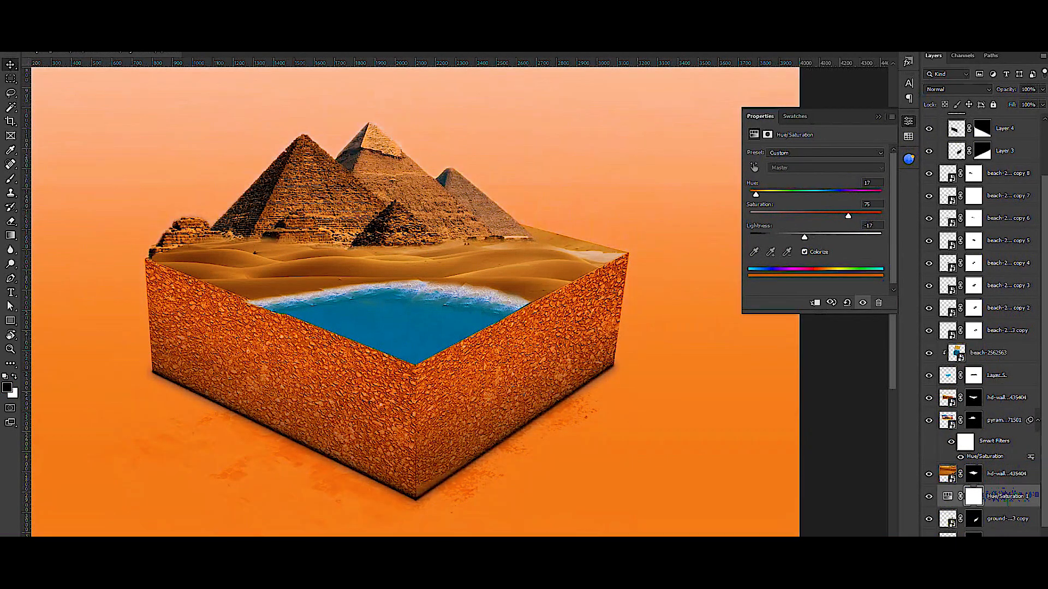
{"action": "left_click_drag", "start_coordinate": [756, 195], "coordinate": [758, 195]}
{"action": "left_click", "coordinate": [878, 116]}
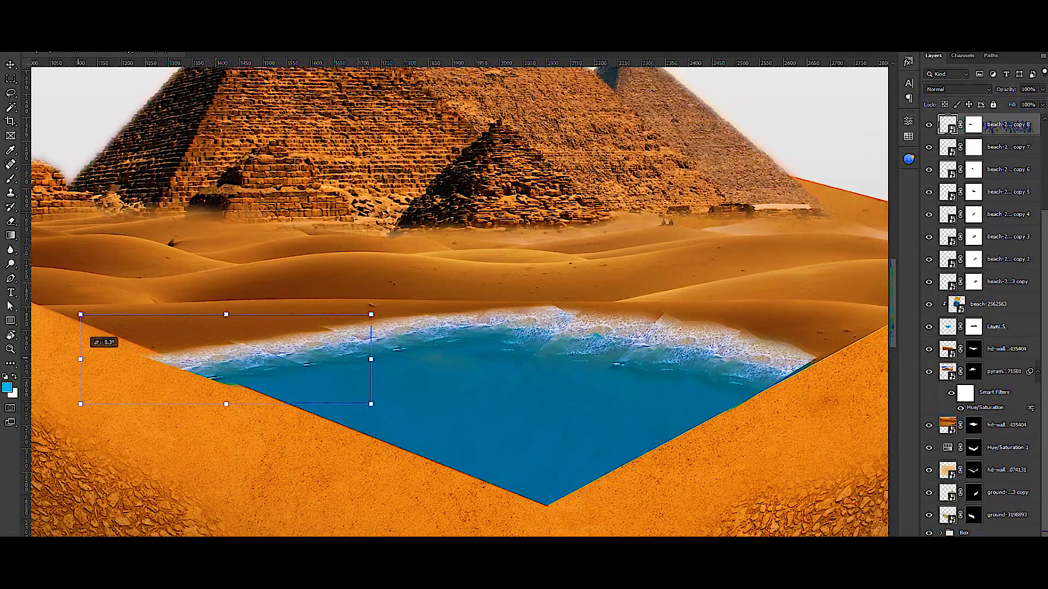
Rotate the leftmost wave strip slightly and adjust its sides to fit the pool's left shoreline.
{"action": "left_click_drag", "start_coordinate": [81, 359], "coordinate": [105, 353]}
{"action": "left_click_drag", "start_coordinate": [372, 359], "coordinate": [386, 361]}
{"action": "left_click_drag", "start_coordinate": [241, 311], "coordinate": [234, 307]}
{"action": "scroll", "coordinate": [515, 388], "scroll_direction": "down", "scroll_amount": 5}
{"action": "key", "text": "Return"}
{"action": "left_click", "coordinate": [90, 422]}
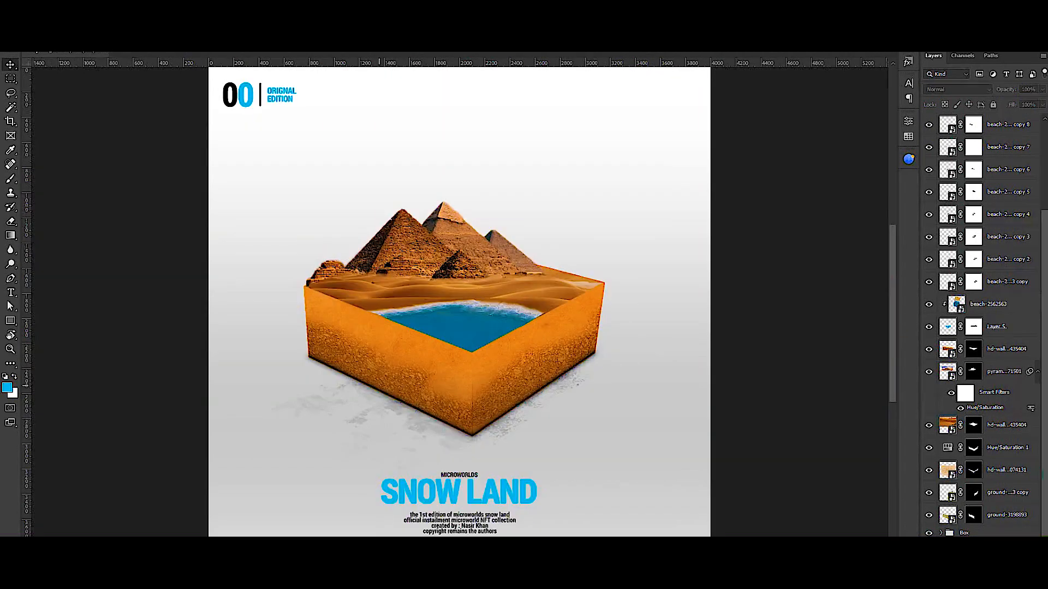
Lasso a wavy underwater cutout below the pool across both box faces and fill it with bright blue on a new layer.
{"action": "scroll", "coordinate": [402, 369], "scroll_direction": "up", "scroll_amount": 5}
{"action": "left_click_drag", "start_coordinate": [620, 424], "coordinate": [290, 190]}
{"action": "left_click_drag", "start_coordinate": [589, 271], "coordinate": [214, 246]}
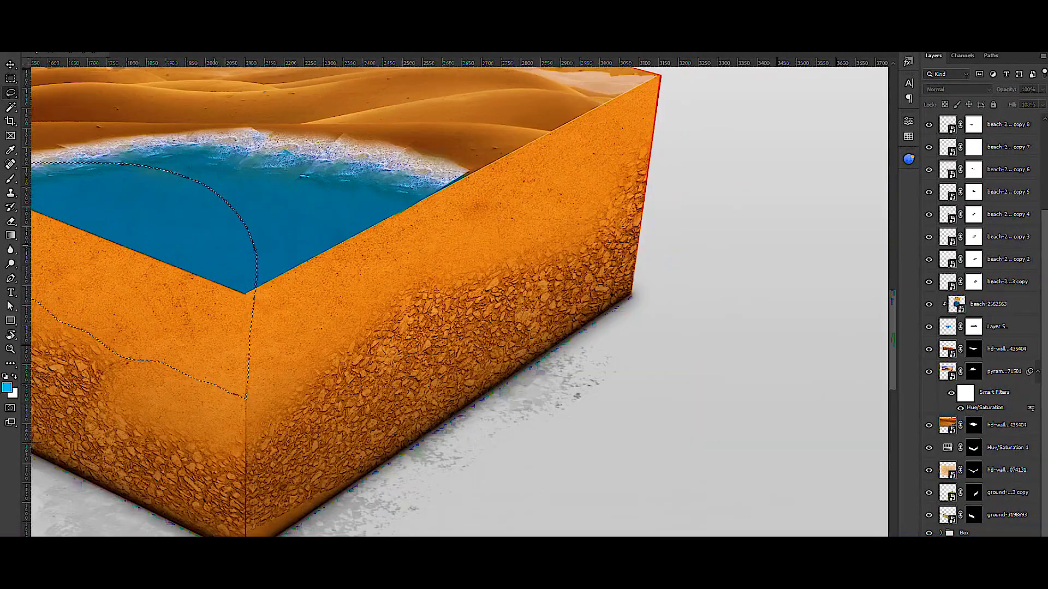
{"action": "scroll", "coordinate": [485, 155], "scroll_direction": "up", "scroll_amount": 5}
{"action": "scroll", "coordinate": [391, 412], "scroll_direction": "down", "scroll_amount": 4}
{"action": "scroll", "coordinate": [1007, 436], "scroll_direction": "down", "scroll_amount": 1}
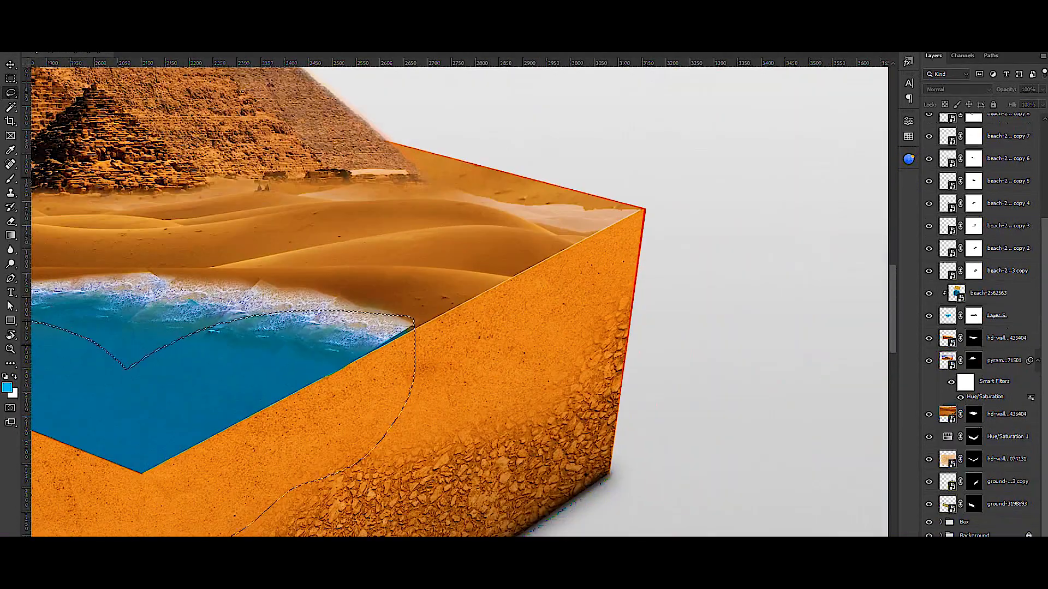
{"action": "left_click", "coordinate": [1007, 437]}
{"action": "key", "text": "ctrl+alt+shift+n"}
{"action": "key", "text": "alt+BackSpace"}
{"action": "key", "text": "ctrl+d"}
Distort and reposition the rightmost wave strip so it fits the pool's right corner.
{"action": "scroll", "coordinate": [311, 386], "scroll_direction": "up", "scroll_amount": 5}
{"action": "key", "text": "v"}
{"action": "left_click", "coordinate": [1019, 267]}
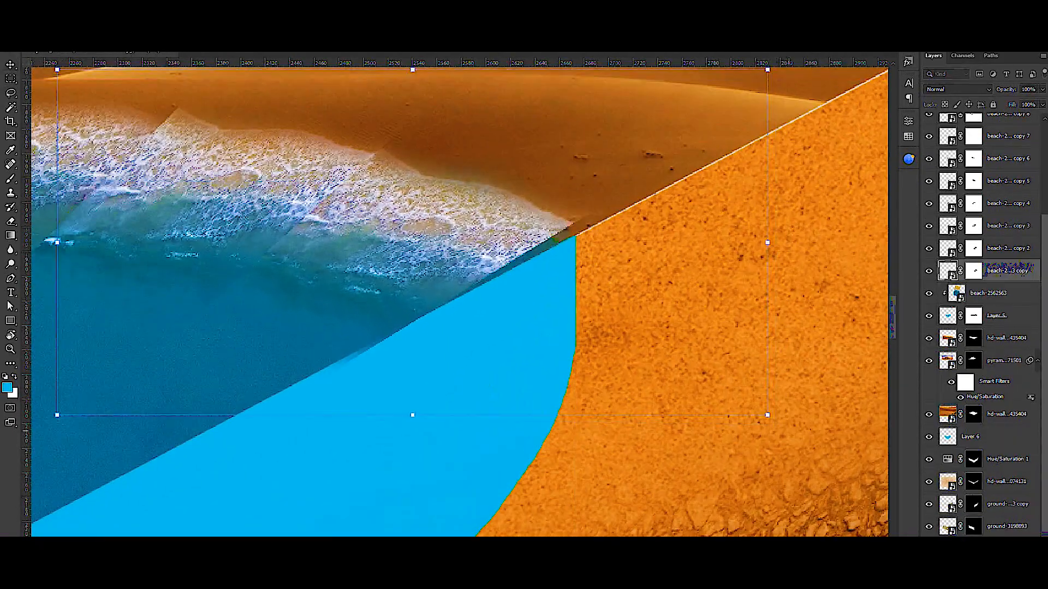
{"action": "left_click_drag", "start_coordinate": [767, 415], "coordinate": [722, 486], "text": "ctrl"}
{"action": "key", "text": "ctrl+z"}
{"action": "left_click_drag", "start_coordinate": [715, 327], "coordinate": [641, 396]}
{"action": "left_click_drag", "start_coordinate": [693, 139], "coordinate": [704, 141], "text": "ctrl"}
{"action": "left_click_drag", "start_coordinate": [491, 306], "coordinate": [572, 325]}
{"action": "left_click_drag", "start_coordinate": [497, 345], "coordinate": [487, 333]}
{"action": "left_click_drag", "start_coordinate": [765, 491], "coordinate": [797, 507], "text": "alt"}
{"action": "left_click_drag", "start_coordinate": [805, 328], "coordinate": [810, 331], "text": "ctrl"}
{"action": "left_click_drag", "start_coordinate": [415, 138], "coordinate": [412, 145], "text": "ctrl"}
{"action": "key", "text": "Return"}
{"action": "key", "text": "ctrl+0"}
{"action": "left_click", "coordinate": [748, 254]}
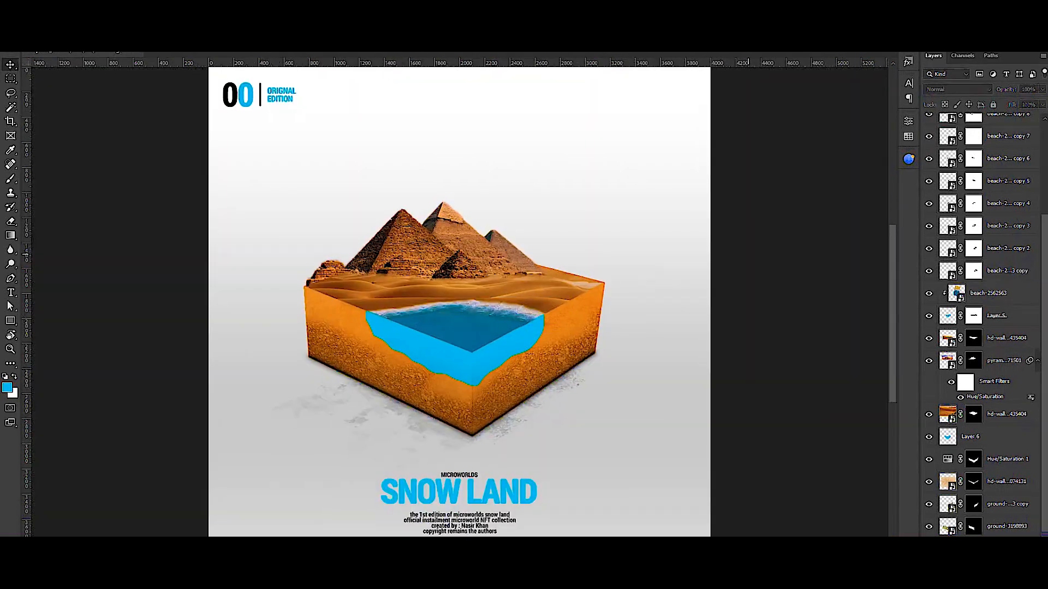
Place the eagle-and-sea image, copy a marquee selection of its underwater part to a new layer, and position it over the left face.
{"action": "key", "text": "Return"}
{"action": "key", "text": "m"}
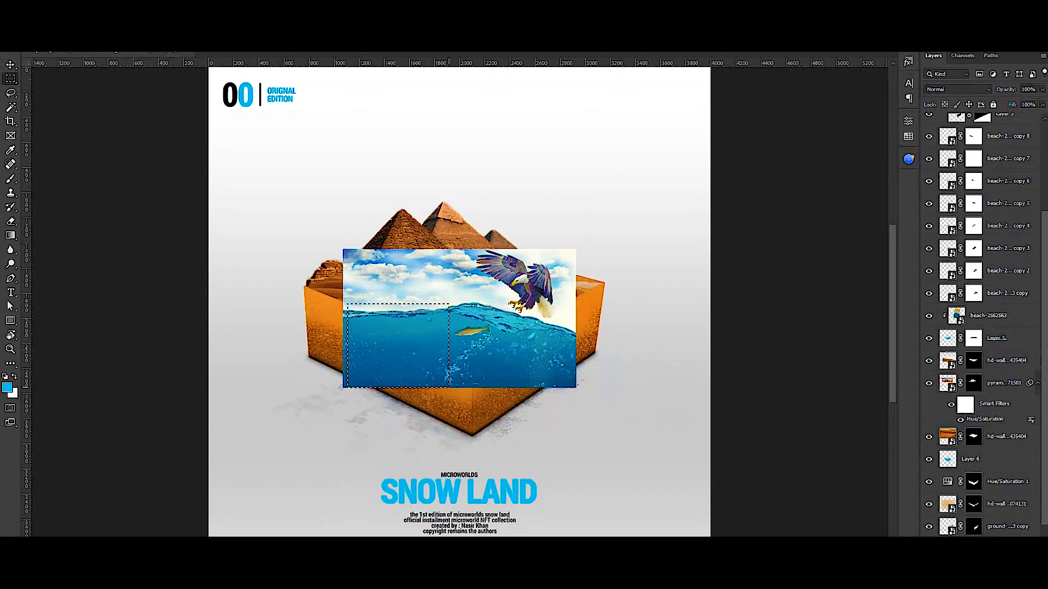
{"action": "key", "text": "ctrl+j"}
{"action": "key", "text": "v"}
{"action": "left_click_drag", "start_coordinate": [507, 338], "coordinate": [651, 156]}
{"action": "left_click", "coordinate": [409, 356]}
{"action": "key", "text": "ctrl+t"}
{"action": "key", "text": "ctrl+plus"}
{"action": "key", "text": "ctrl+plus"}
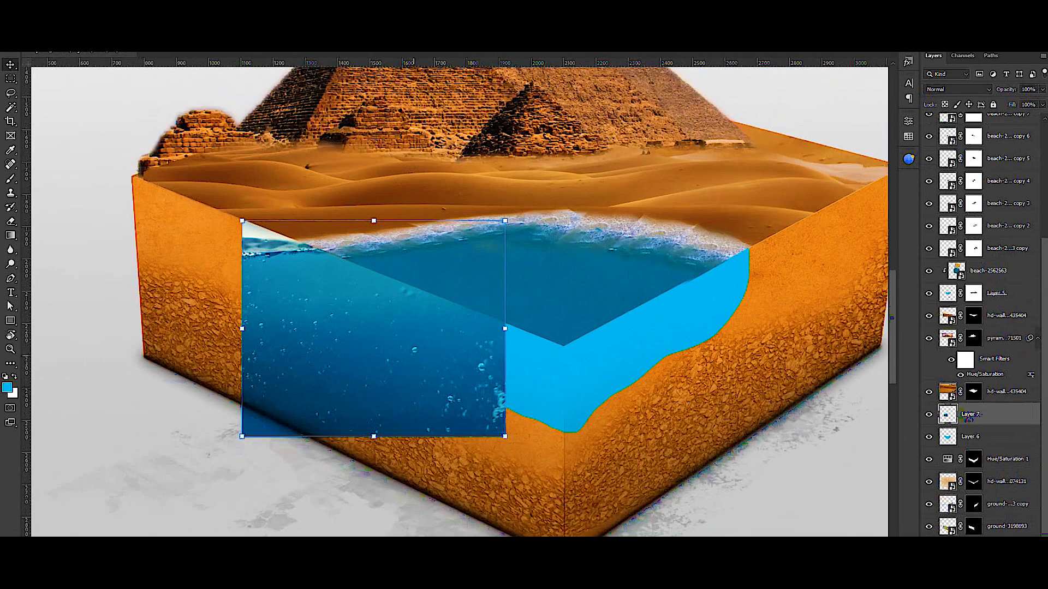
{"action": "left_click", "coordinate": [970, 437], "text": "shift"}
{"action": "left_click_drag", "start_coordinate": [971, 415], "coordinate": [972, 260]}
{"action": "key", "text": "ctrl+z"}
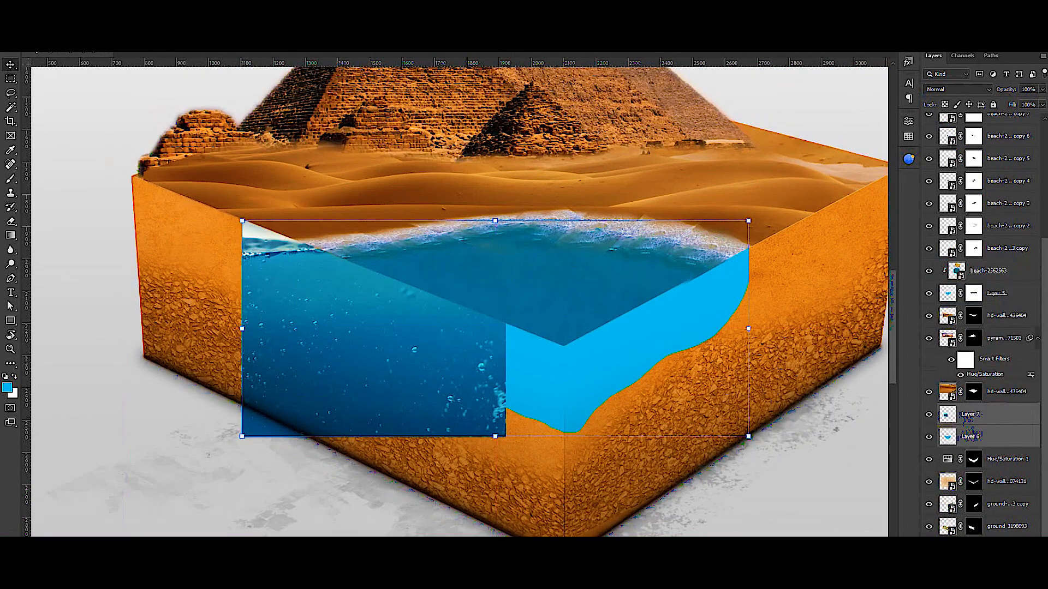
Mask the pool's shape out of the blue cutout layer and clip the underwater image to that layer.
{"action": "left_click", "coordinate": [947, 293], "text": "ctrl"}
{"action": "left_click", "coordinate": [996, 436]}
{"action": "left_click", "coordinate": [973, 542]}
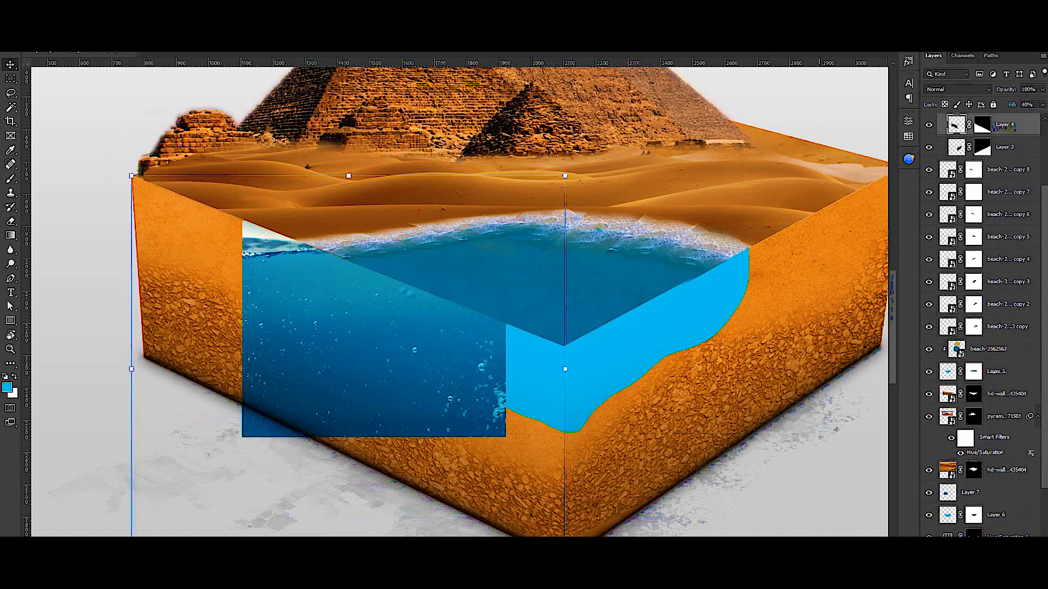
{"action": "left_click", "coordinate": [976, 493]}
{"action": "key", "text": "ctrl+alt+g"}
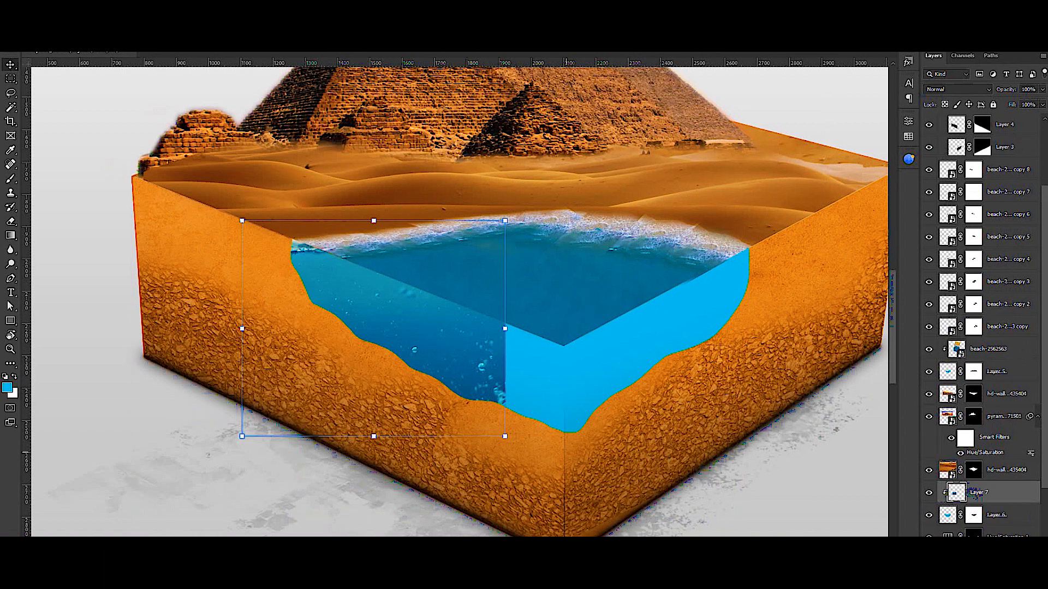
Rotate the underwater image along the pool's left front edge and move it with the blue cutout above the beach layer.
{"action": "key", "text": "ctrl+t"}
{"action": "left_click_drag", "start_coordinate": [475, 264], "coordinate": [489, 304]}
{"action": "left_click", "coordinate": [996, 514], "text": "shift"}
{"action": "left_click_drag", "start_coordinate": [996, 515], "coordinate": [996, 371]}
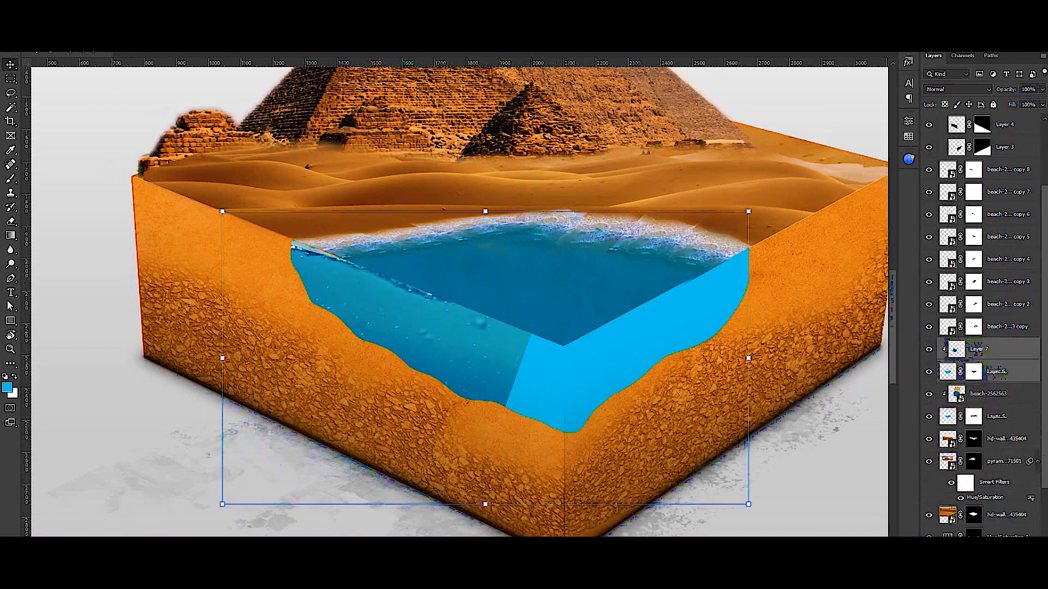
Release the underwater image from its clipping mask and move it with the blue cutout layer above all the wave strips.
{"action": "left_click", "coordinate": [979, 349]}
{"action": "left_click_drag", "start_coordinate": [480, 339], "coordinate": [482, 380]}
{"action": "key", "text": "ctrl+z"}
{"action": "key", "text": "ctrl+alt+g"}
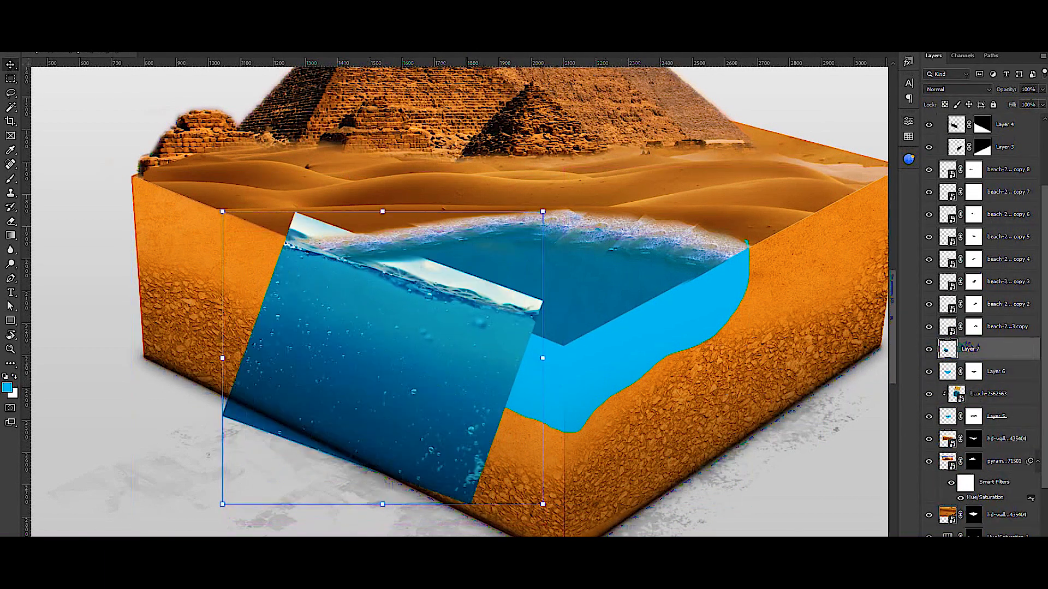
{"action": "left_click", "coordinate": [996, 372], "text": "shift"}
{"action": "left_click_drag", "start_coordinate": [996, 372], "coordinate": [996, 181]}
{"action": "left_click_drag", "start_coordinate": [1009, 221], "coordinate": [996, 163]}
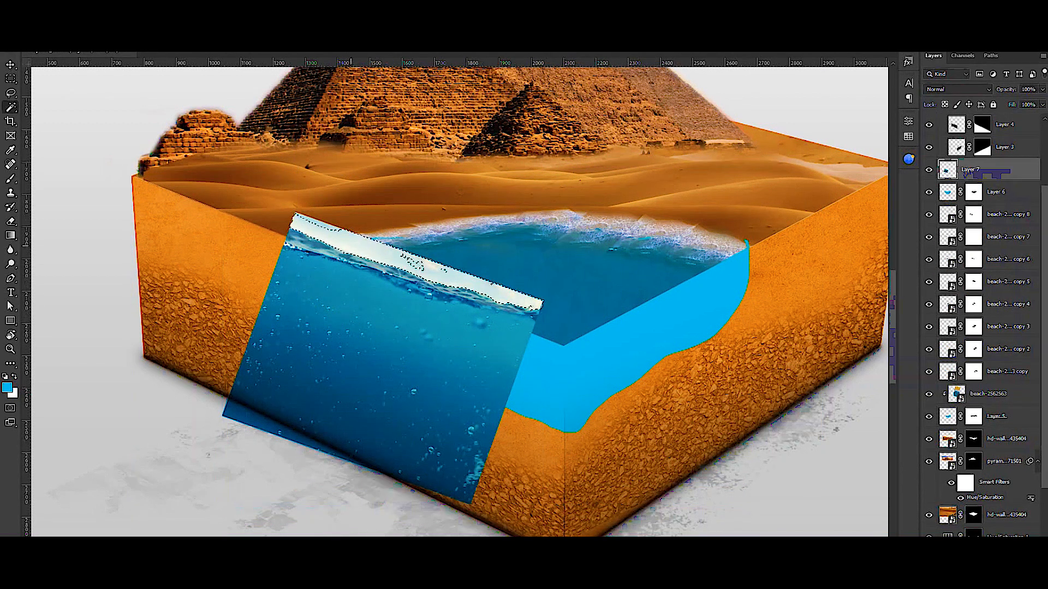
Feather the selection around the white sky above the underwater image's waterline and delete that sky.
{"action": "key", "text": "shift+F6"}
{"action": "key", "text": "Return"}
{"action": "key", "text": "ctrl+shift+i"}
{"action": "key", "text": "Delete"}
{"action": "key", "text": "ctrl+d"}
{"action": "key", "text": "v"}
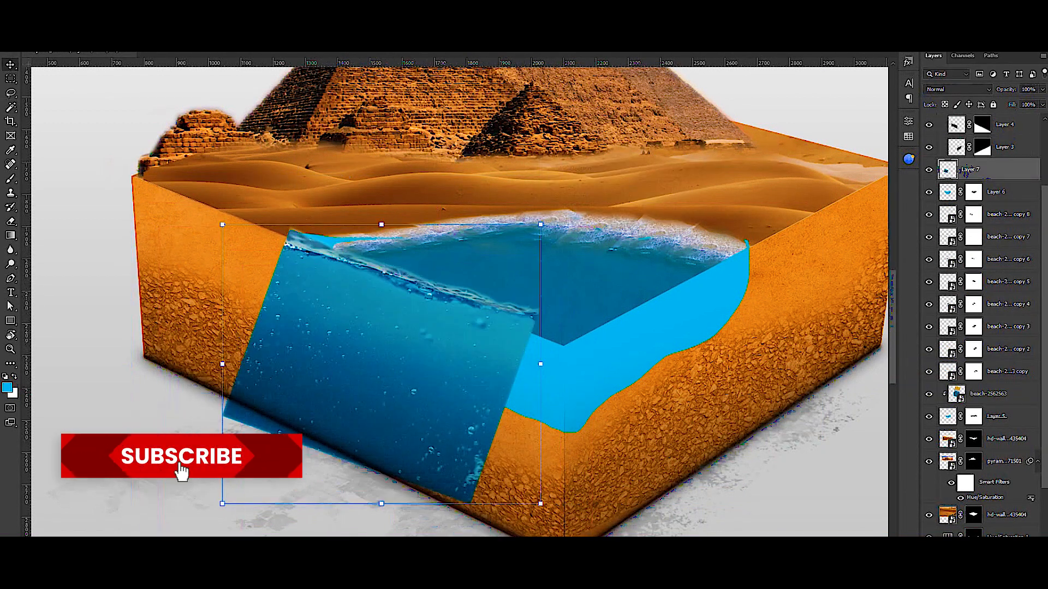
Straighten the underwater image, skew it, and move it so its waterline runs along the pool's left front edge.
{"action": "left_click_drag", "start_coordinate": [414, 355], "coordinate": [453, 388]}
{"action": "left_click_drag", "start_coordinate": [582, 429], "coordinate": [543, 437]}
{"action": "key", "text": "Return"}
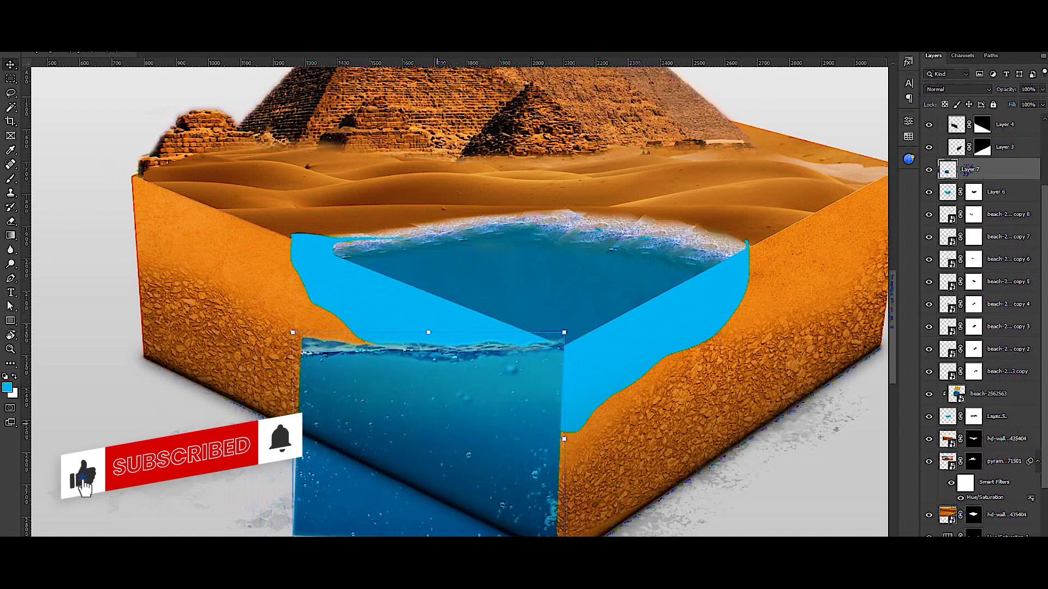
{"action": "left_click_drag", "start_coordinate": [294, 439], "coordinate": [284, 330]}
{"action": "key", "text": "Return"}
{"action": "left_click_drag", "start_coordinate": [432, 346], "coordinate": [408, 216]}
Sample the pool's darker blue and fill the cutout layer with it.
{"action": "left_click", "coordinate": [996, 192]}
{"action": "key", "text": "i"}
{"action": "left_click", "coordinate": [510, 290]}
{"action": "key", "text": "alt+BackSpace"}
{"action": "key", "text": "v"}
Fine-tune the underwater image's skew and size so it fits the cutout between the left bank and the box's front corner.
{"action": "left_click", "coordinate": [970, 170]}
{"action": "key", "text": "ctrl+z"}
{"action": "scroll", "coordinate": [513, 366], "scroll_direction": "up", "scroll_amount": 1}
{"action": "key", "text": "ctrl+t"}
{"action": "left_click_drag", "start_coordinate": [481, 459], "coordinate": [489, 461]}
{"action": "left_click_drag", "start_coordinate": [172, 273], "coordinate": [216, 376]}
{"action": "left_click_drag", "start_coordinate": [160, 355], "coordinate": [161, 345]}
{"action": "key", "text": "Return"}
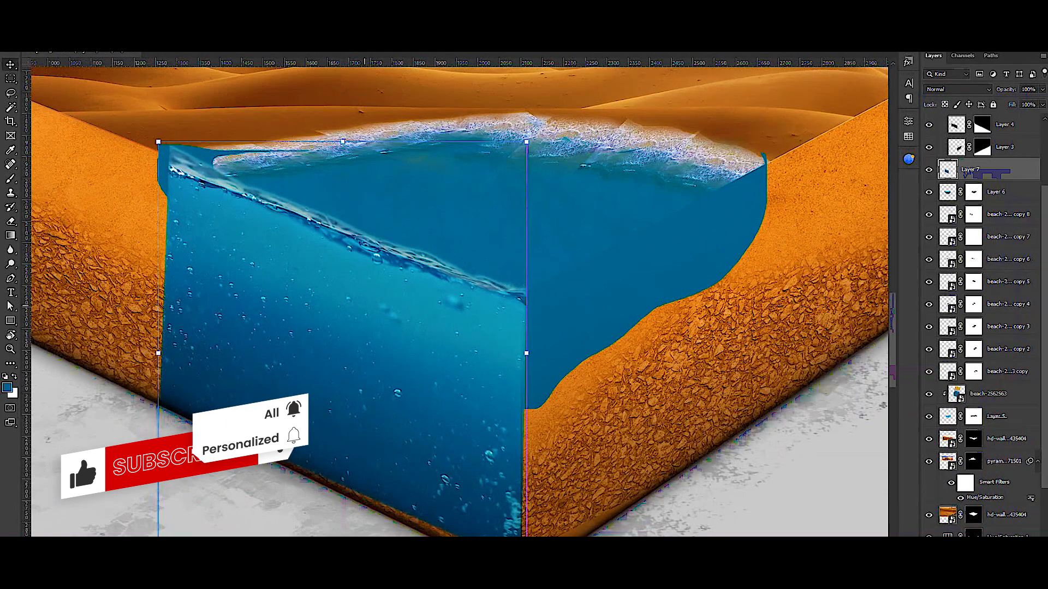
Duplicate the underwater image, flip it horizontally, and skew and move the copy so its waterline runs along the pool's right front edge.
{"action": "key", "text": "ctrl+j"}
{"action": "key", "text": "ctrl+t"}
{"action": "right_click", "coordinate": [319, 289]}
{"action": "left_click", "coordinate": [380, 494]}
{"action": "left_click_drag", "start_coordinate": [345, 393], "coordinate": [713, 404]}
{"action": "left_click_drag", "start_coordinate": [712, 404], "coordinate": [392, 468]}
{"action": "left_click_drag", "start_coordinate": [571, 411], "coordinate": [540, 377]}
{"action": "left_click_drag", "start_coordinate": [539, 377], "coordinate": [655, 197]}
{"action": "left_click_drag", "start_coordinate": [486, 425], "coordinate": [475, 432]}
{"action": "key", "text": "Return"}
Clip both underwater image layers to the blue cutout layer.
{"action": "left_click", "coordinate": [976, 193], "text": "shift"}
{"action": "left_click_drag", "start_coordinate": [823, 165], "coordinate": [852, 264]}
{"action": "left_click", "coordinate": [977, 203], "text": "alt"}
{"action": "left_click", "coordinate": [977, 180], "text": "alt"}
{"action": "scroll", "coordinate": [977, 174], "scroll_direction": "down", "scroll_amount": 2}
Move the cutout layer and its clipped underwater layers beneath the beach layers and Layer 5.
{"action": "left_click", "coordinate": [977, 148]}
{"action": "left_click", "coordinate": [993, 168], "text": "shift"}
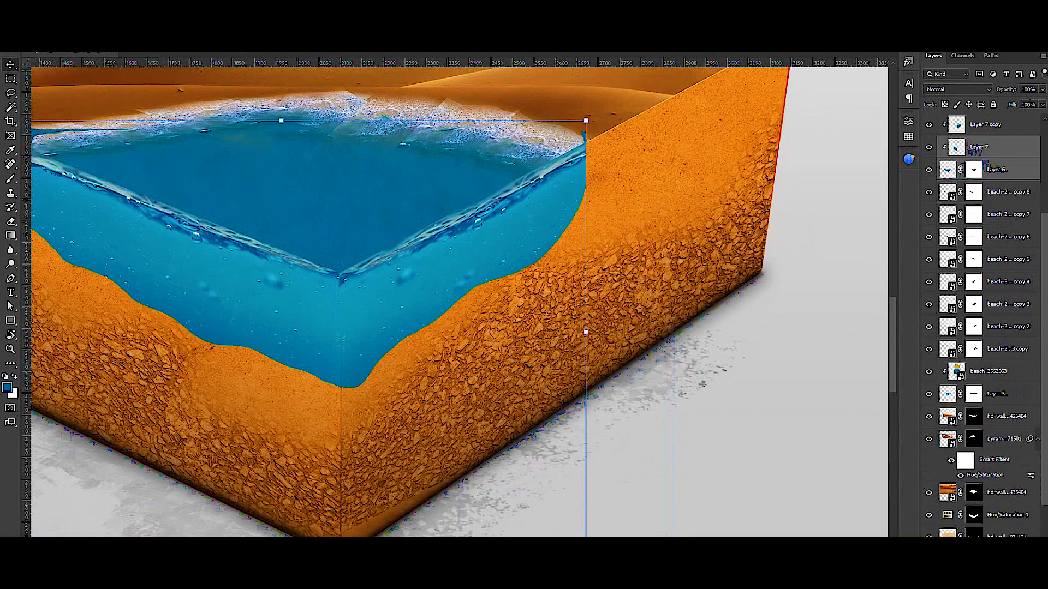
{"action": "left_click_drag", "start_coordinate": [992, 146], "coordinate": [992, 405]}
{"action": "scroll", "coordinate": [587, 326], "scroll_direction": "down", "scroll_amount": 3}
Select the left underwater image and adjust its transform so it reaches the cutout's left end.
{"action": "left_click_drag", "start_coordinate": [587, 326], "coordinate": [601, 372]}
{"action": "left_click", "coordinate": [997, 392]}
{"action": "scroll", "coordinate": [273, 246], "scroll_direction": "up", "scroll_amount": 4}
{"action": "left_click_drag", "start_coordinate": [273, 245], "coordinate": [405, 266]}
{"action": "left_click", "coordinate": [983, 372]}
{"action": "left_click_drag", "start_coordinate": [210, 458], "coordinate": [186, 456]}
{"action": "key", "text": "Return"}
Touch up the cutout layer's mask with the brush at the pool's left corner.
{"action": "left_click_drag", "start_coordinate": [236, 236], "coordinate": [274, 293]}
{"action": "left_click", "coordinate": [279, 296]}
{"action": "left_click", "coordinate": [271, 291]}
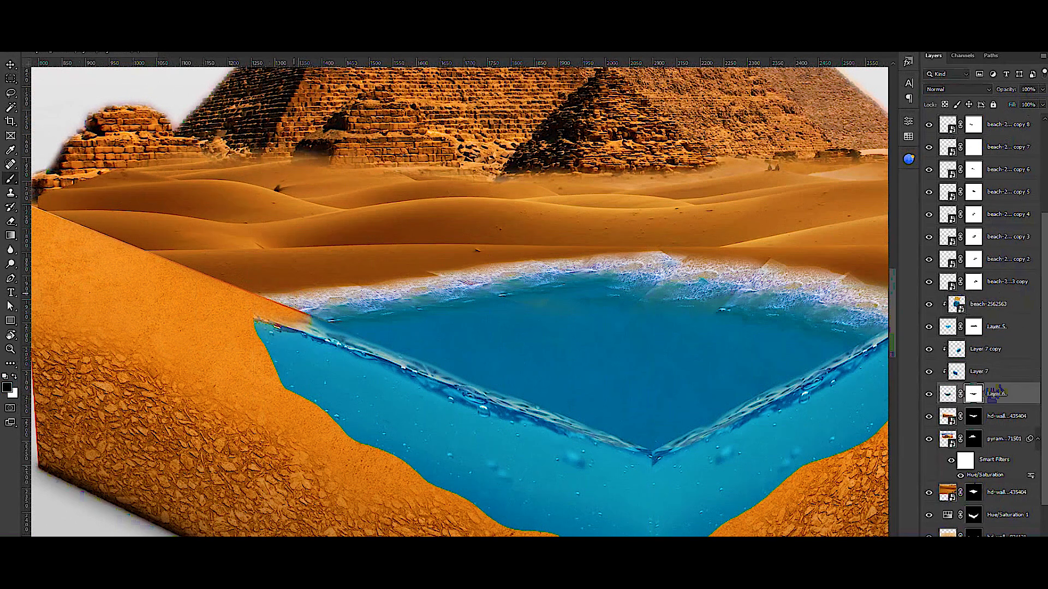
{"action": "key", "text": "v"}
{"action": "left_click_drag", "start_coordinate": [278, 326], "coordinate": [325, 320]}
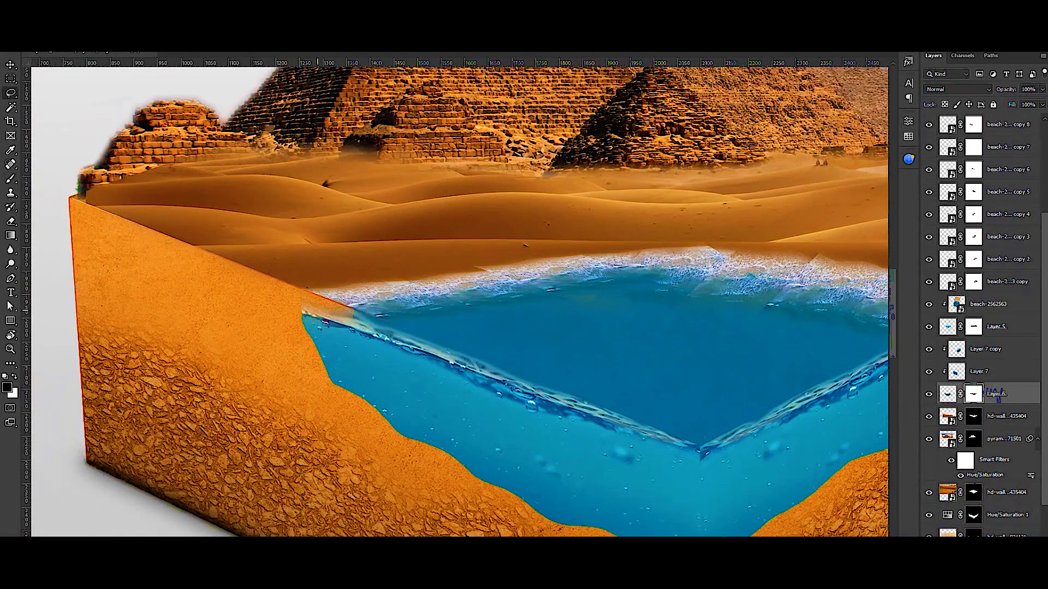
Lasso an irregular band with jagged offshoots into the sand along the underside of the underwater cutout.
{"action": "left_click_drag", "start_coordinate": [526, 428], "coordinate": [525, 429]}
{"action": "mouse_move", "coordinate": [526, 428]}
{"action": "left_mouse_down"}
{"action": "mouse_move", "coordinate": [394, 301]}
{"action": "mouse_move", "coordinate": [553, 350]}
{"action": "left_mouse_up"}
{"action": "left_click_drag", "start_coordinate": [553, 349], "coordinate": [371, 342]}
{"action": "left_click_drag", "start_coordinate": [357, 414], "coordinate": [664, 241]}
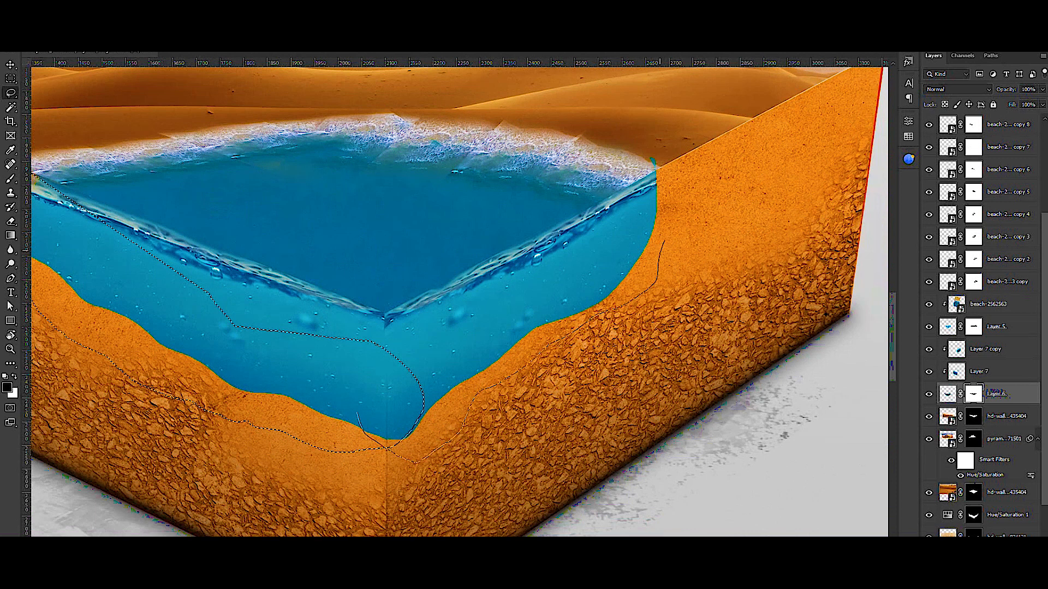
{"action": "mouse_move", "coordinate": [188, 457]}
{"action": "left_mouse_down"}
{"action": "mouse_move", "coordinate": [218, 292]}
{"action": "mouse_move", "coordinate": [328, 316]}
{"action": "left_mouse_up"}
{"action": "scroll", "coordinate": [382, 327], "scroll_direction": "down", "scroll_amount": 1}
{"action": "key", "text": "v"}
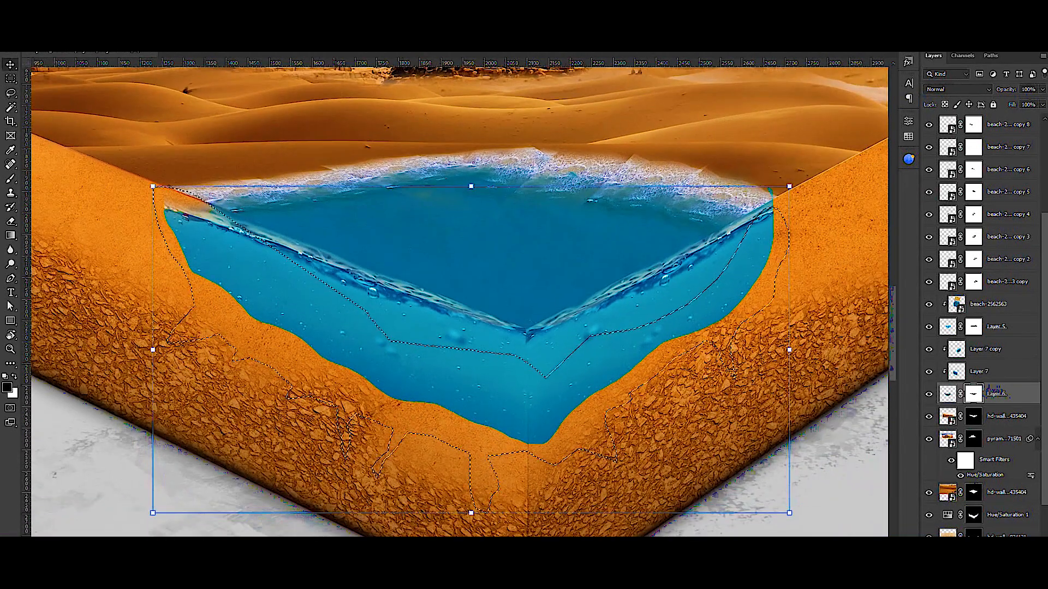
Fill the band with blue on a new layer above Hue/Saturation 1 and set its blend mode to Difference.
{"action": "left_click", "coordinate": [1010, 515]}
{"action": "key", "text": "alt+BackSpace"}
{"action": "key", "text": "ctrl+d"}
{"action": "left_click", "coordinate": [957, 90]}
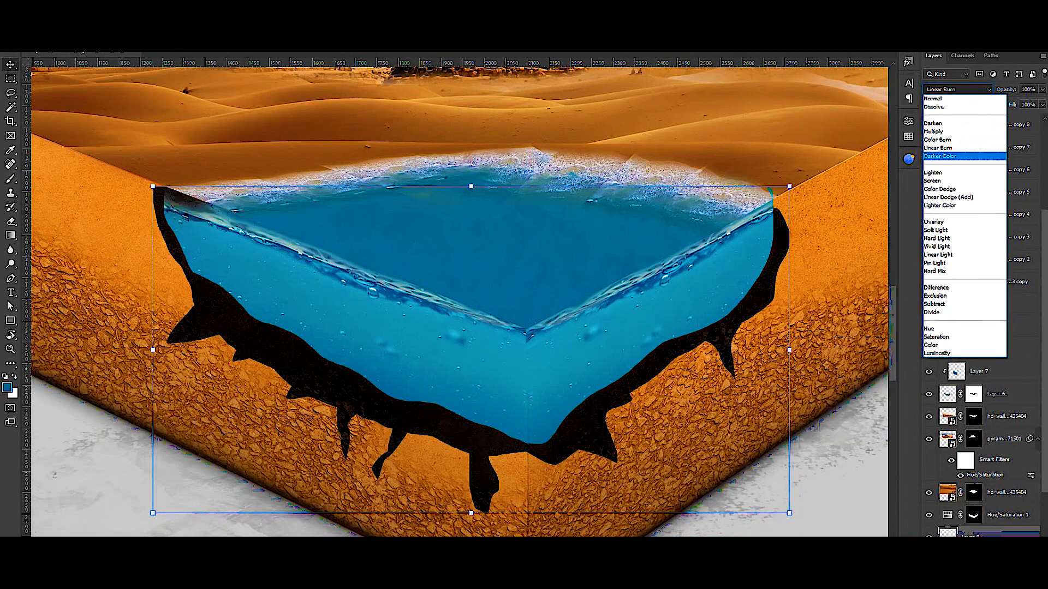
{"action": "left_click", "coordinate": [936, 288]}
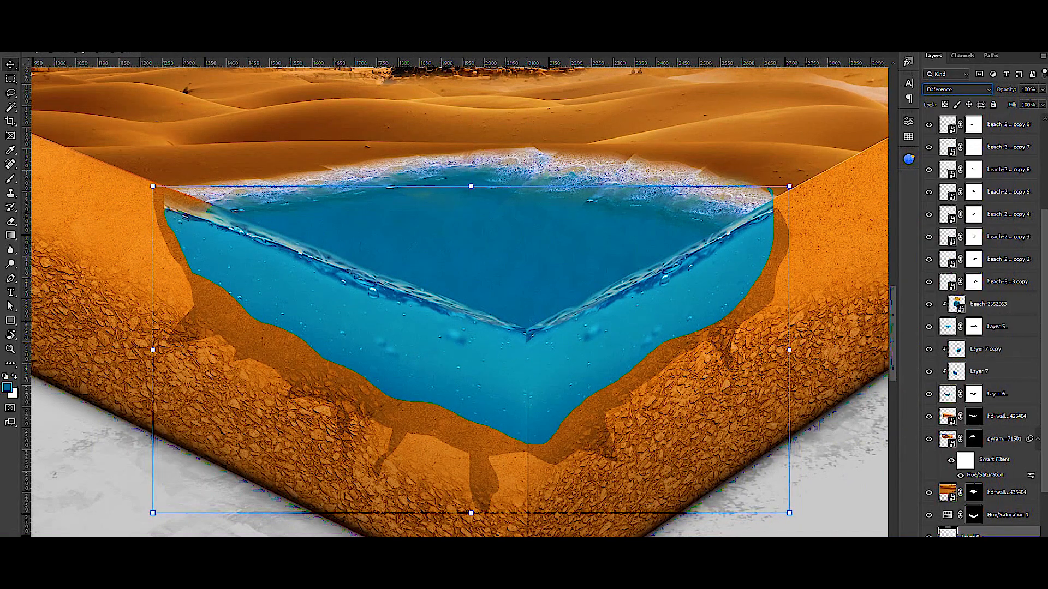
Feather and invert the selection, then delete twice to soften the outer edges of the wet-sand band.
{"action": "key", "text": "shift+F6"}
{"action": "key", "text": "Return"}
{"action": "key", "text": "ctrl+shift+i"}
{"action": "key", "text": "Delete"}
{"action": "key", "text": "Delete"}
{"action": "key", "text": "ctrl+d"}
Duplicate the shadow layers of the box's left and right sides, Layer 4 and Layer 3, to darken both faces.
{"action": "key", "text": "ctrl+0"}
{"action": "key", "text": "ctrl+plus"}
{"action": "key", "text": "ctrl+plus"}
{"action": "key", "text": "ctrl+plus"}
{"action": "key", "text": "ctrl+plus"}
{"action": "key", "text": "ctrl+plus"}
{"action": "left_click_drag", "start_coordinate": [469, 404], "coordinate": [497, 275]}
{"action": "left_click", "coordinate": [393, 349], "text": "ctrl"}
{"action": "left_click", "coordinate": [383, 382], "text": "ctrl"}
{"action": "scroll", "coordinate": [1004, 220], "scroll_direction": "up", "scroll_amount": 3}
{"action": "key", "text": "ctrl+j"}
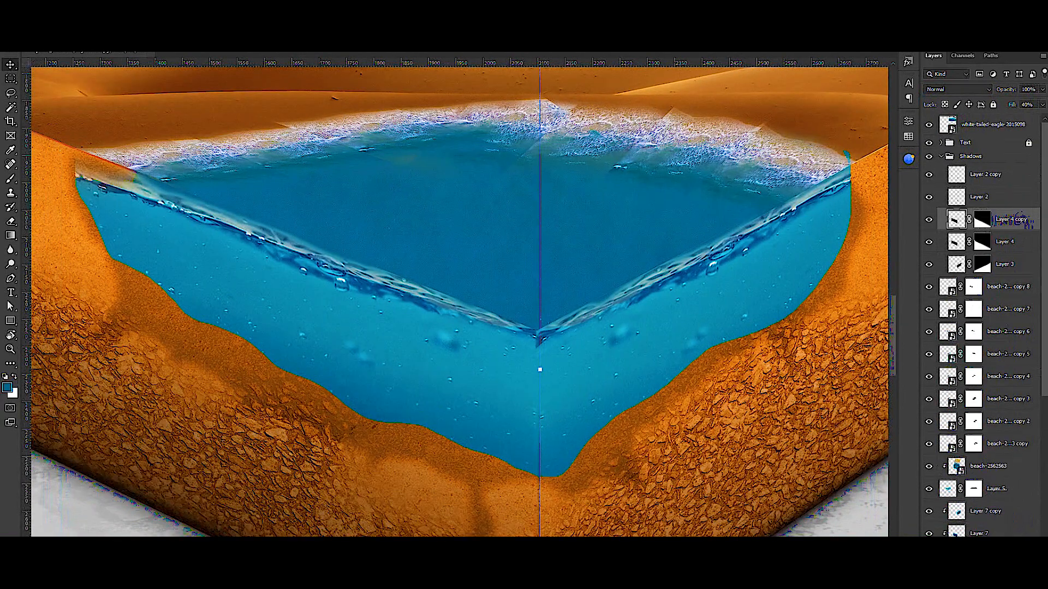
{"action": "scroll", "coordinate": [606, 317], "scroll_direction": "down", "scroll_amount": 6}
{"action": "left_click", "coordinate": [611, 332], "text": "ctrl"}
{"action": "key", "text": "ctrl+j"}
{"action": "left_click_drag", "start_coordinate": [611, 331], "coordinate": [514, 329]}
Paint black on a new layer within the left face's selection beside the front corner and set it to Soft Light.
{"action": "left_click", "coordinate": [956, 219], "text": "ctrl"}
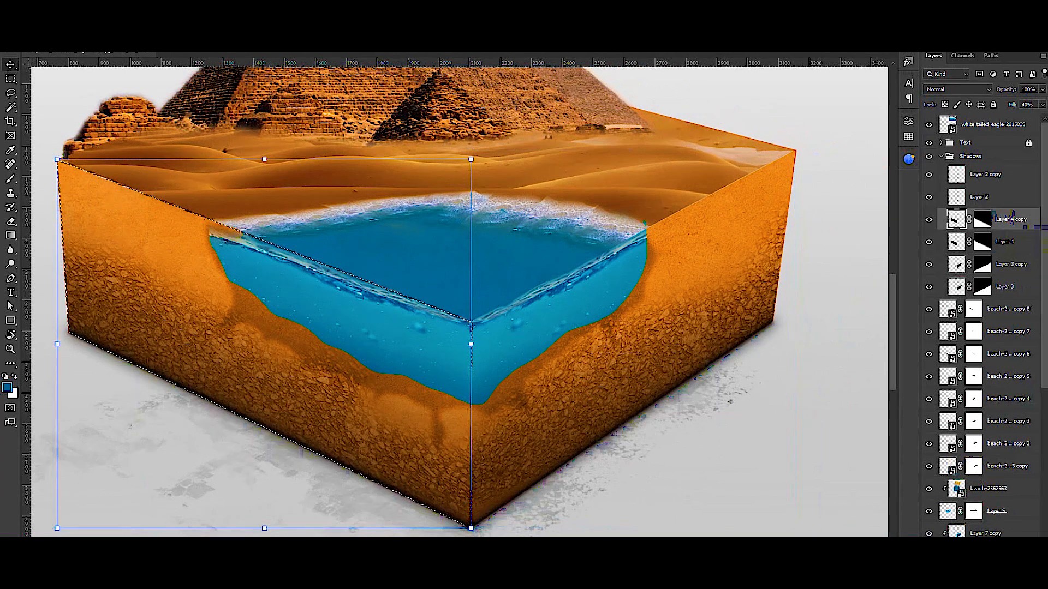
{"action": "mouse_move", "coordinate": [492, 428]}
{"action": "left_mouse_down"}
{"action": "mouse_move", "coordinate": [591, 355]}
{"action": "mouse_move", "coordinate": [534, 377]}
{"action": "left_mouse_up"}
{"action": "key", "text": "d"}
{"action": "left_click", "coordinate": [581, 359]}
{"action": "key", "text": "ctrl+d"}
{"action": "key", "text": "v"}
{"action": "left_click", "coordinate": [958, 89]}
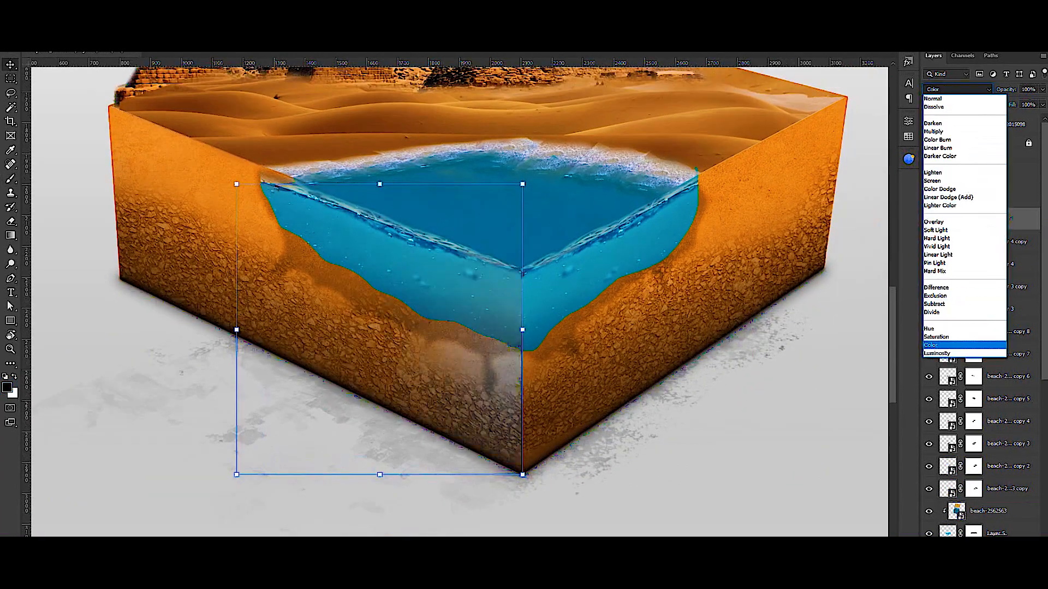
{"action": "left_click", "coordinate": [936, 230]}
{"action": "left_click", "coordinate": [683, 463]}
Lasso the fish and the bubbles below it in the white-tailed-eagle image and copy them to a new layer.
{"action": "scroll", "coordinate": [641, 329], "scroll_direction": "down", "scroll_amount": 4}
{"action": "scroll", "coordinate": [649, 246], "scroll_direction": "up", "scroll_amount": 4}
{"action": "left_click_drag", "start_coordinate": [648, 240], "coordinate": [565, 297]}
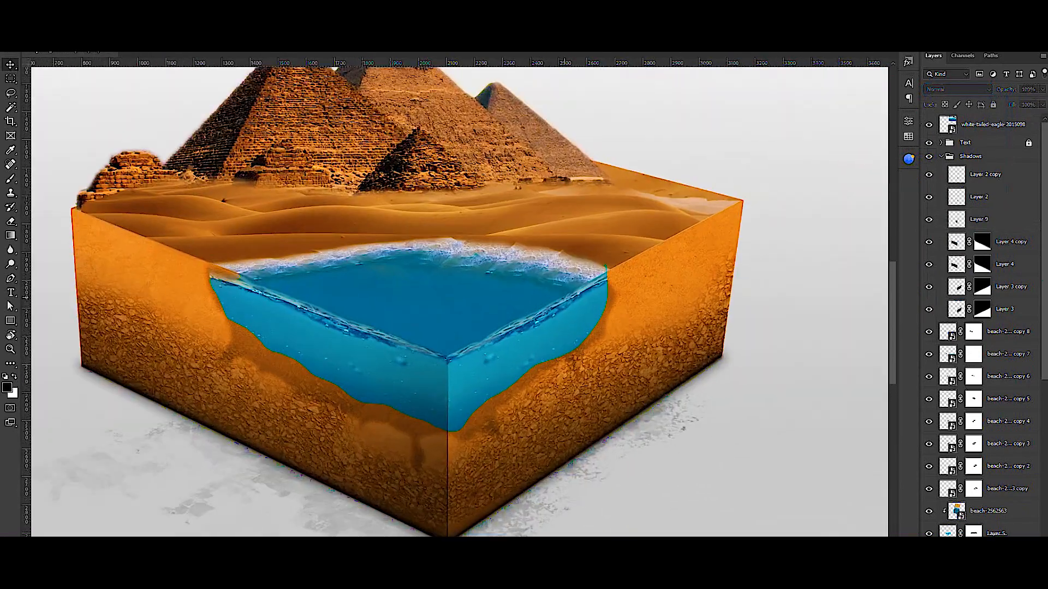
{"action": "scroll", "coordinate": [565, 298], "scroll_direction": "down", "scroll_amount": 4}
{"action": "left_click_drag", "start_coordinate": [608, 156], "coordinate": [570, 198]}
{"action": "scroll", "coordinate": [570, 198], "scroll_direction": "up", "scroll_amount": 4}
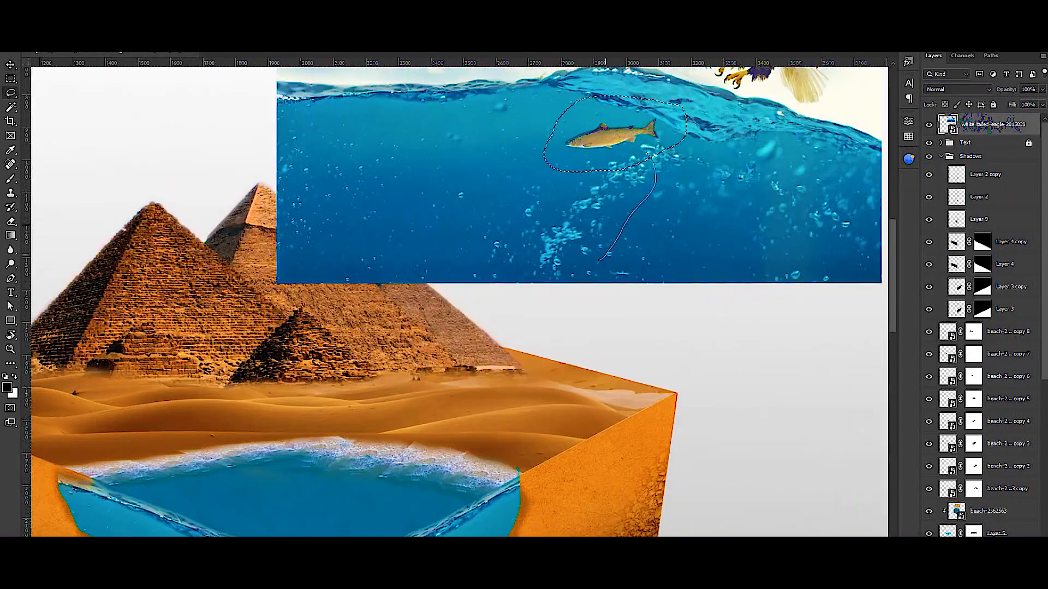
{"action": "key", "text": "ctrl+j"}
Place the fish copy in the pool's underwater area and clip its layer above Layer 7 copy.
{"action": "key", "text": "v"}
{"action": "left_click_drag", "start_coordinate": [611, 142], "coordinate": [330, 488]}
{"action": "left_click_drag", "start_coordinate": [486, 299], "coordinate": [404, 385]}
{"action": "left_click", "coordinate": [941, 157]}
{"action": "mouse_move", "coordinate": [974, 124]}
{"action": "left_mouse_down"}
{"action": "mouse_move", "coordinate": [974, 418]}
{"action": "mouse_move", "coordinate": [977, 383]}
{"action": "left_mouse_up"}
{"action": "key", "text": "ctrl+alt+g"}
Position the fish near the front corner and rotate it about 22° clockwise to follow the left waterline.
{"action": "scroll", "coordinate": [451, 376], "scroll_direction": "up", "scroll_amount": 5}
{"action": "mouse_move", "coordinate": [510, 267]}
{"action": "left_mouse_down"}
{"action": "mouse_move", "coordinate": [487, 292]}
{"action": "mouse_move", "coordinate": [574, 207]}
{"action": "left_mouse_up"}
{"action": "left_click_drag", "start_coordinate": [572, 288], "coordinate": [558, 318]}
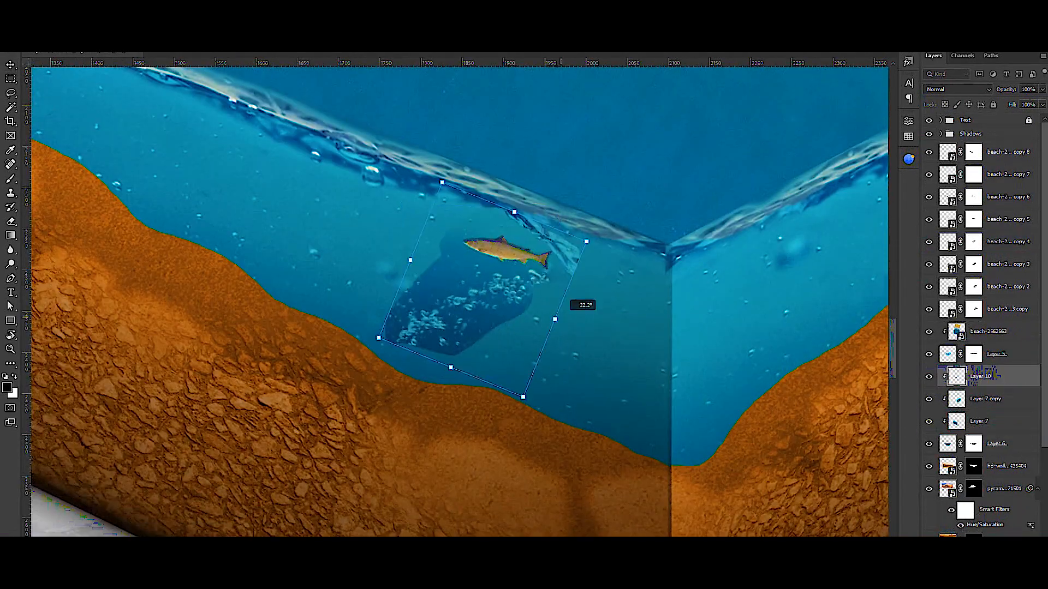
{"action": "key", "text": "Return"}
Keep the fish layer's blend mode at Normal, add a layer mask, and paint away the dark water around the fish.
{"action": "left_click", "coordinate": [958, 89]}
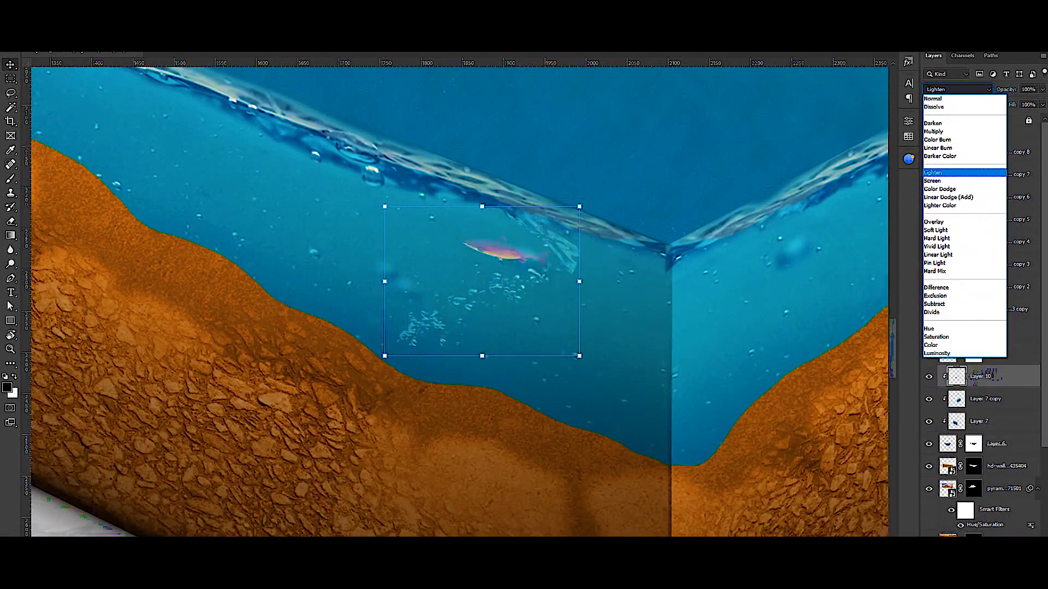
{"action": "left_click", "coordinate": [934, 99]}
{"action": "left_click", "coordinate": [973, 559]}
{"action": "key", "text": "b"}
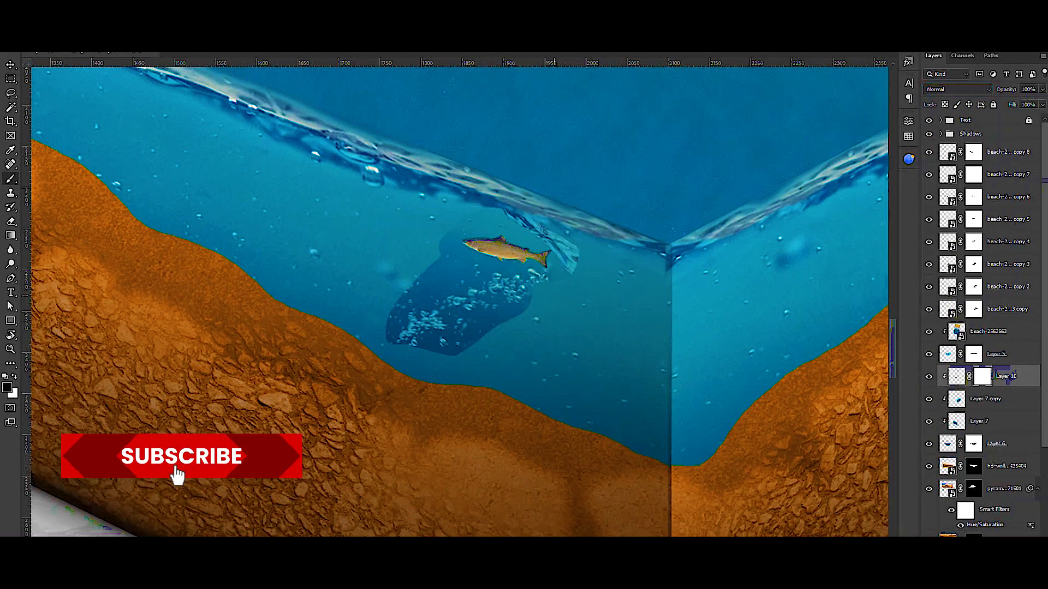
{"action": "left_click_drag", "start_coordinate": [513, 333], "coordinate": [376, 333]}
Lasso the coral reef and seabed in the fantasy underwater image and feather the selection.
{"action": "key", "text": "ctrl+0"}
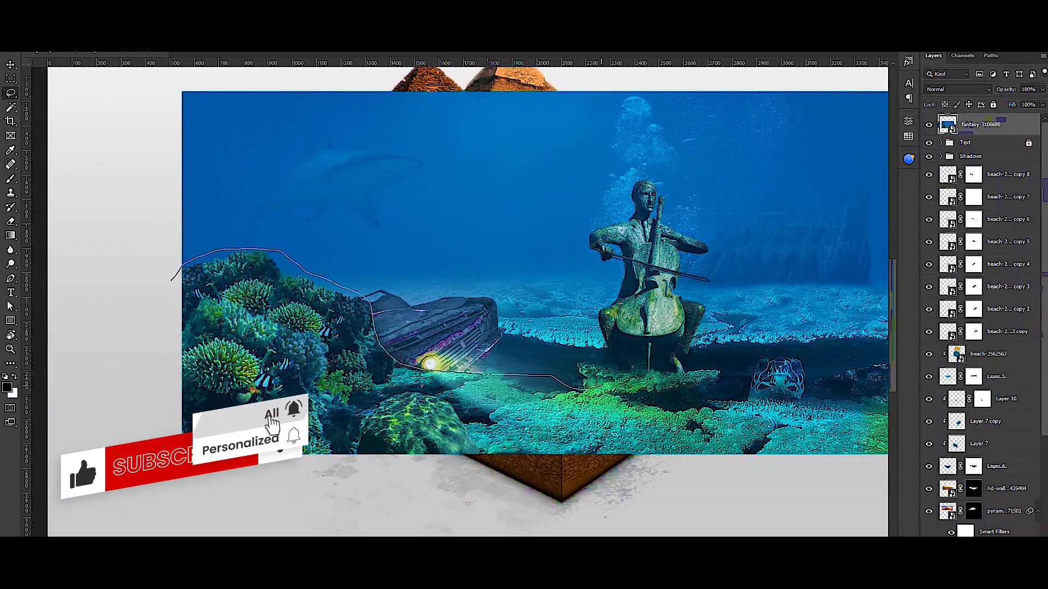
{"action": "key", "text": "shift+F6"}
{"action": "key", "text": "Return"}
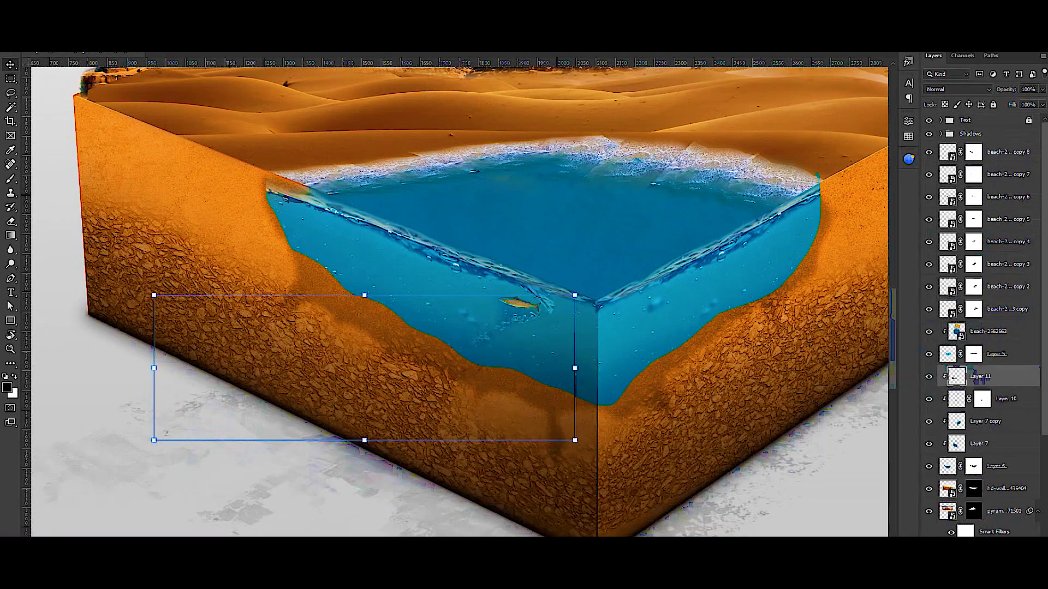
Move the clipped coral copy onto the pool's left underwater face and rotate it to follow the sloping bank.
{"action": "left_click_drag", "start_coordinate": [382, 360], "coordinate": [485, 270]}
{"action": "left_click_drag", "start_coordinate": [718, 276], "coordinate": [704, 364]}
{"action": "left_click_drag", "start_coordinate": [569, 334], "coordinate": [562, 362]}
{"action": "left_click_drag", "start_coordinate": [653, 447], "coordinate": [673, 416]}
Try the coral flipped horizontally and repositioned, and flip it back.
{"action": "right_click", "coordinate": [325, 264]}
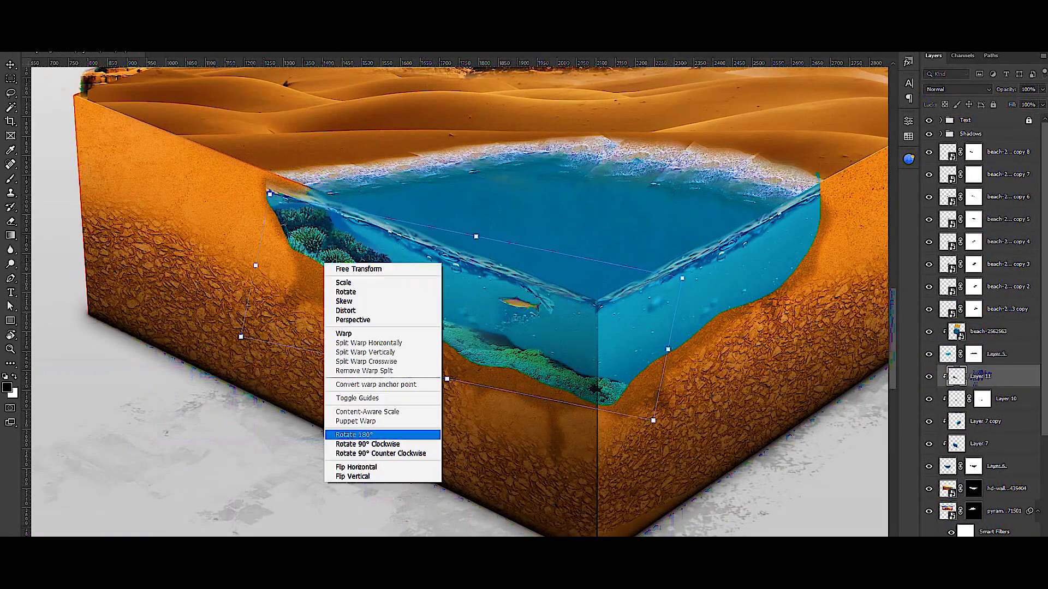
{"action": "left_click", "coordinate": [356, 467]}
{"action": "left_click_drag", "start_coordinate": [704, 262], "coordinate": [691, 398]}
{"action": "mouse_move", "coordinate": [591, 383]}
{"action": "left_mouse_down"}
{"action": "mouse_move", "coordinate": [613, 397]}
{"action": "mouse_move", "coordinate": [605, 382]}
{"action": "left_mouse_up"}
{"action": "key", "text": "ctrl+z"}
{"action": "right_click", "coordinate": [617, 330]}
{"action": "left_click", "coordinate": [648, 534]}
Shrink the coral and move it so it rests on the sand bank below the fish near the front corner.
{"action": "left_click_drag", "start_coordinate": [704, 262], "coordinate": [689, 397]}
{"action": "left_click_drag", "start_coordinate": [270, 192], "coordinate": [395, 264]}
{"action": "left_click_drag", "start_coordinate": [509, 354], "coordinate": [559, 405]}
{"action": "scroll", "coordinate": [543, 350], "scroll_direction": "up", "scroll_amount": 4}
{"action": "key", "text": "Return"}
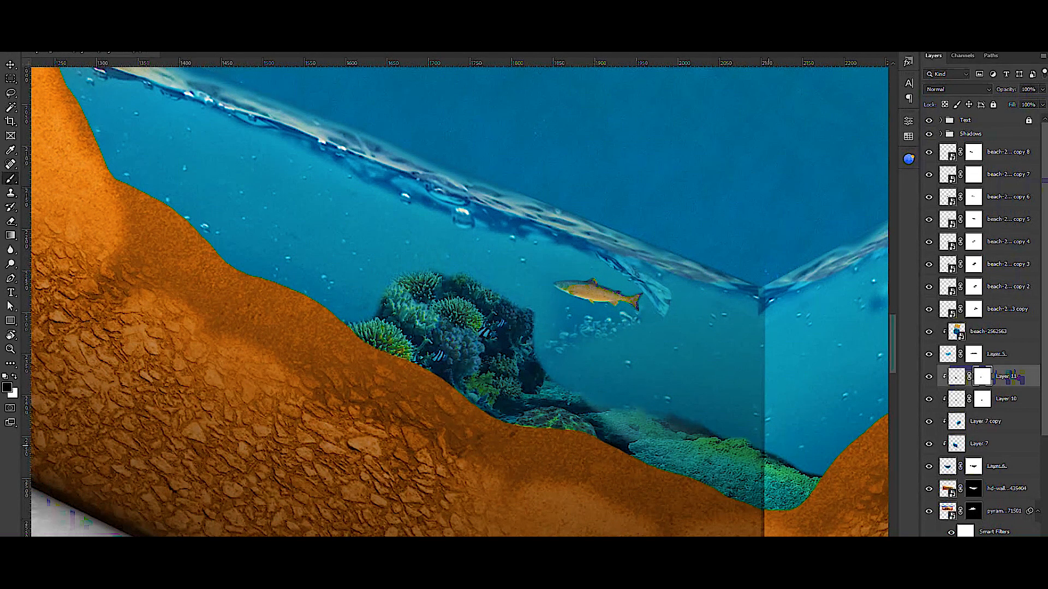
Undo the last brush stroke on the coral layer's mask and select the layer's image for editing.
{"action": "key", "text": "ctrl+z"}
{"action": "left_click_drag", "start_coordinate": [548, 342], "coordinate": [273, 289]}
{"action": "key", "text": "v"}
{"action": "scroll", "coordinate": [259, 295], "scroll_direction": "down", "scroll_amount": 2}
{"action": "left_click", "coordinate": [957, 377]}
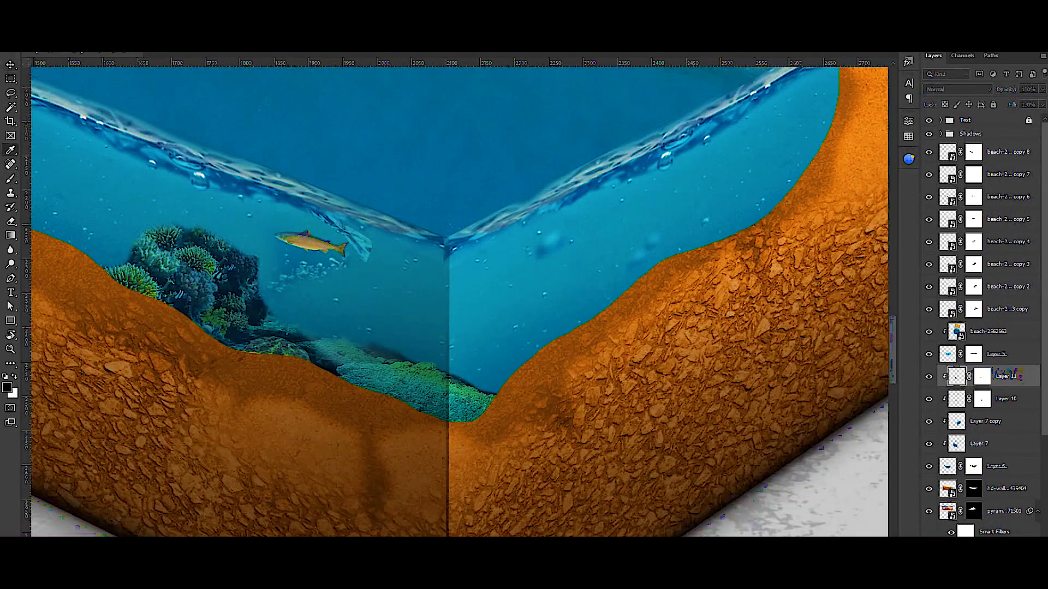